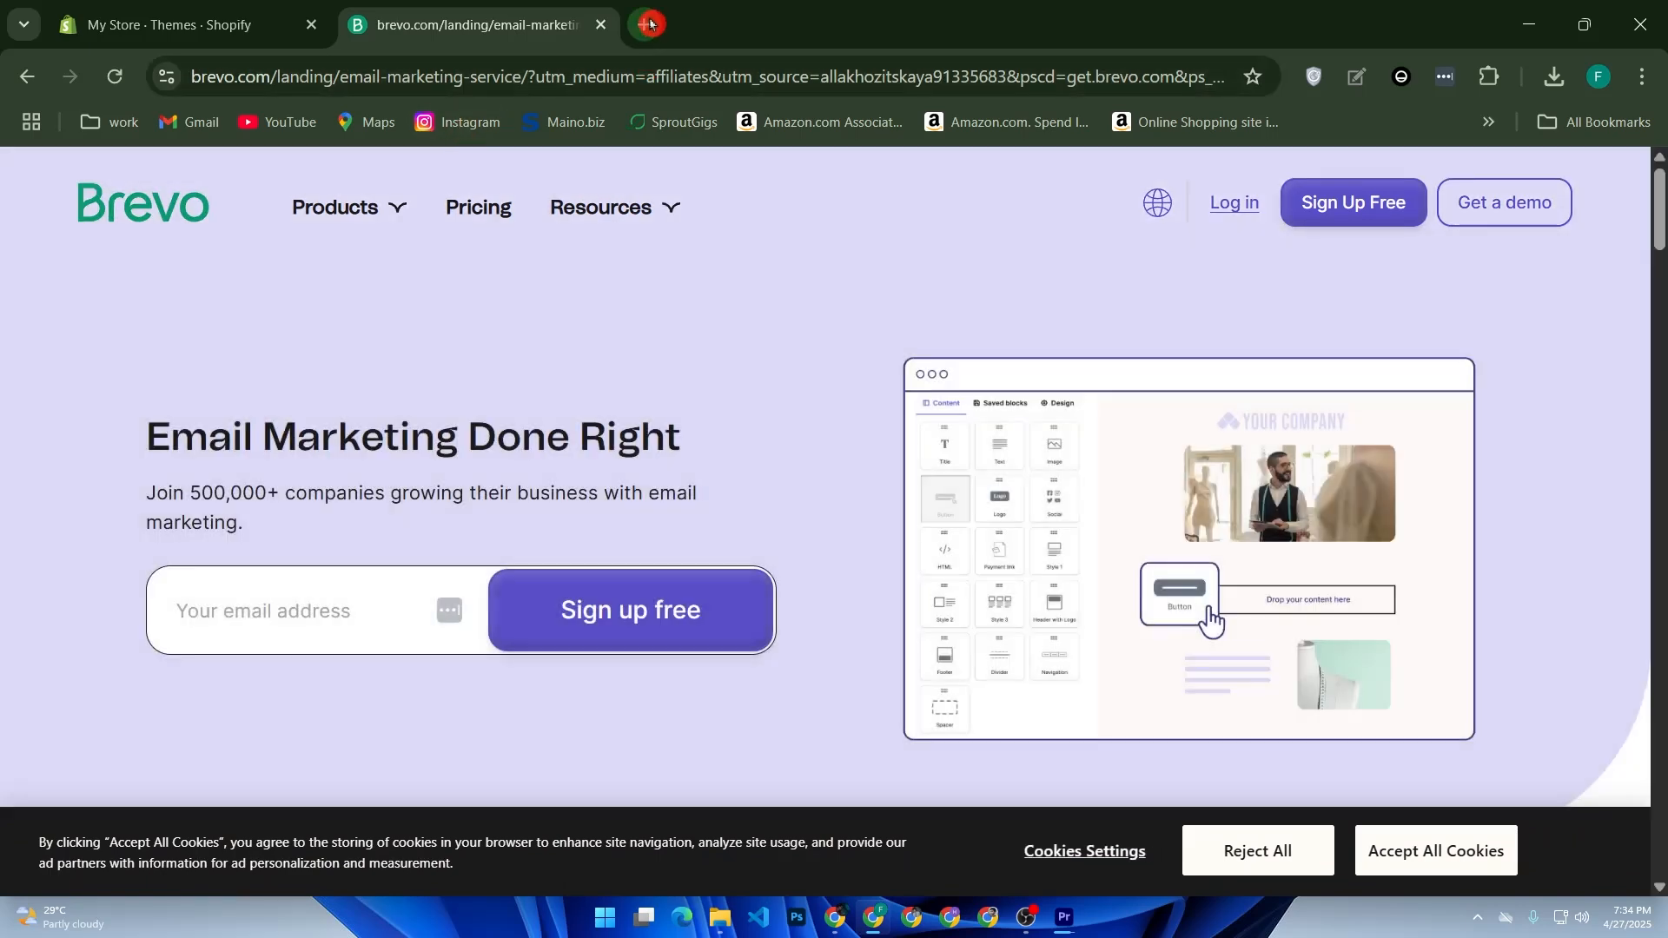
Step: Search Google for temp mail in a new tab and open the Temp Mail disposable e-mail site
click(644, 25)
click(674, 488)
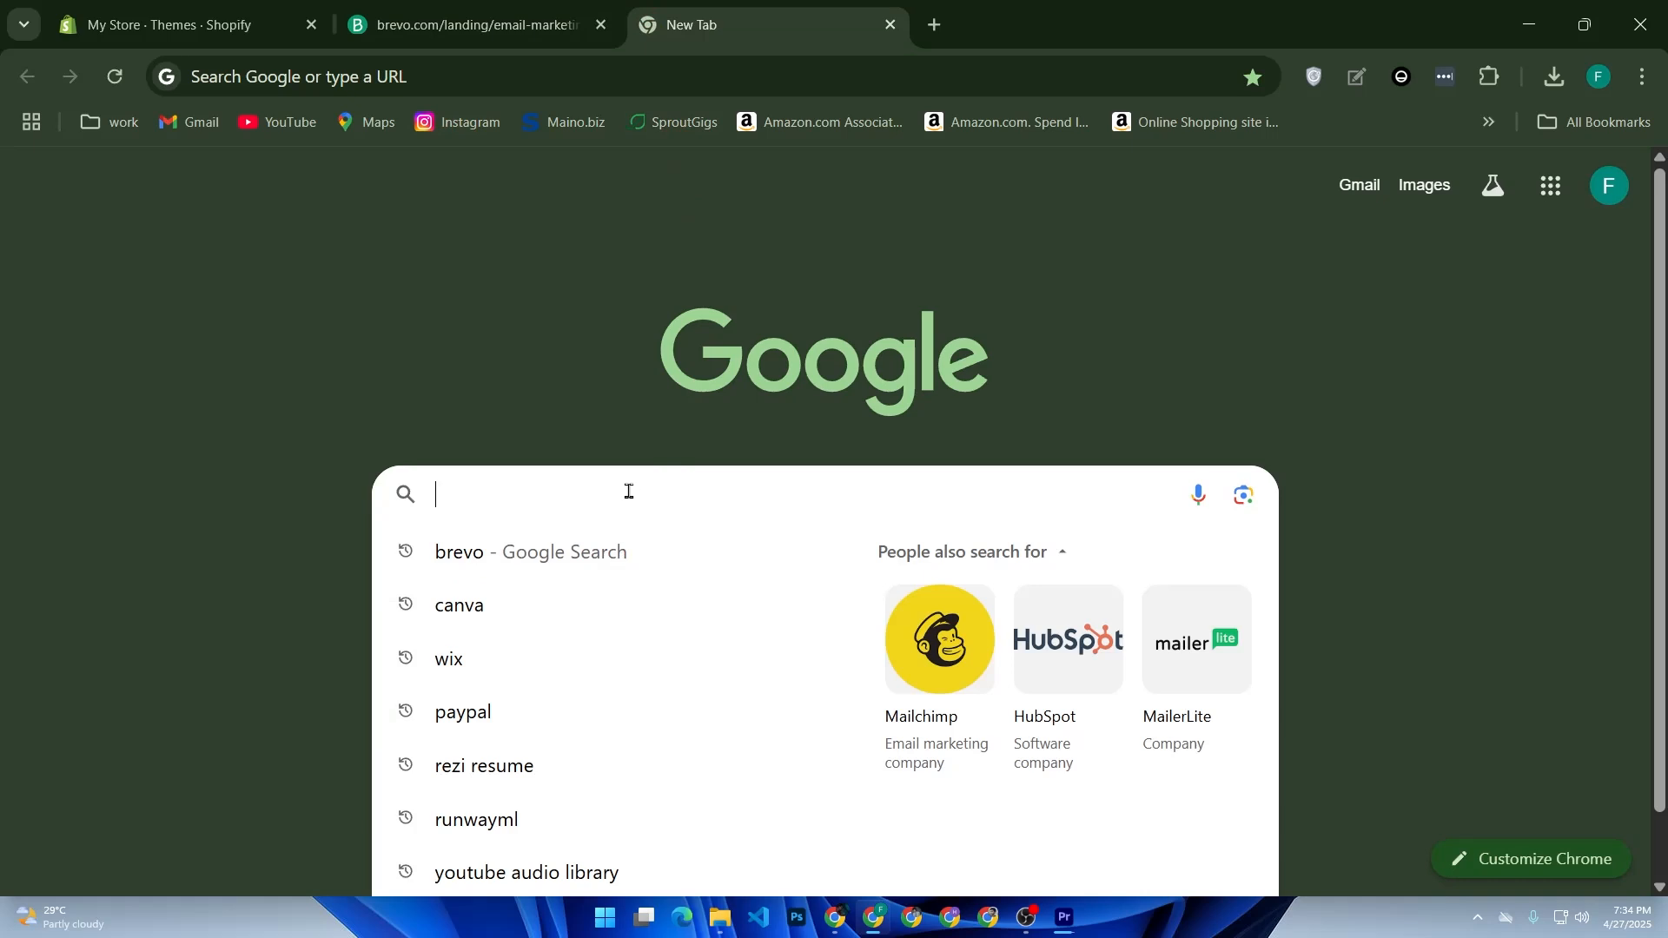
text(t)
click(533, 628)
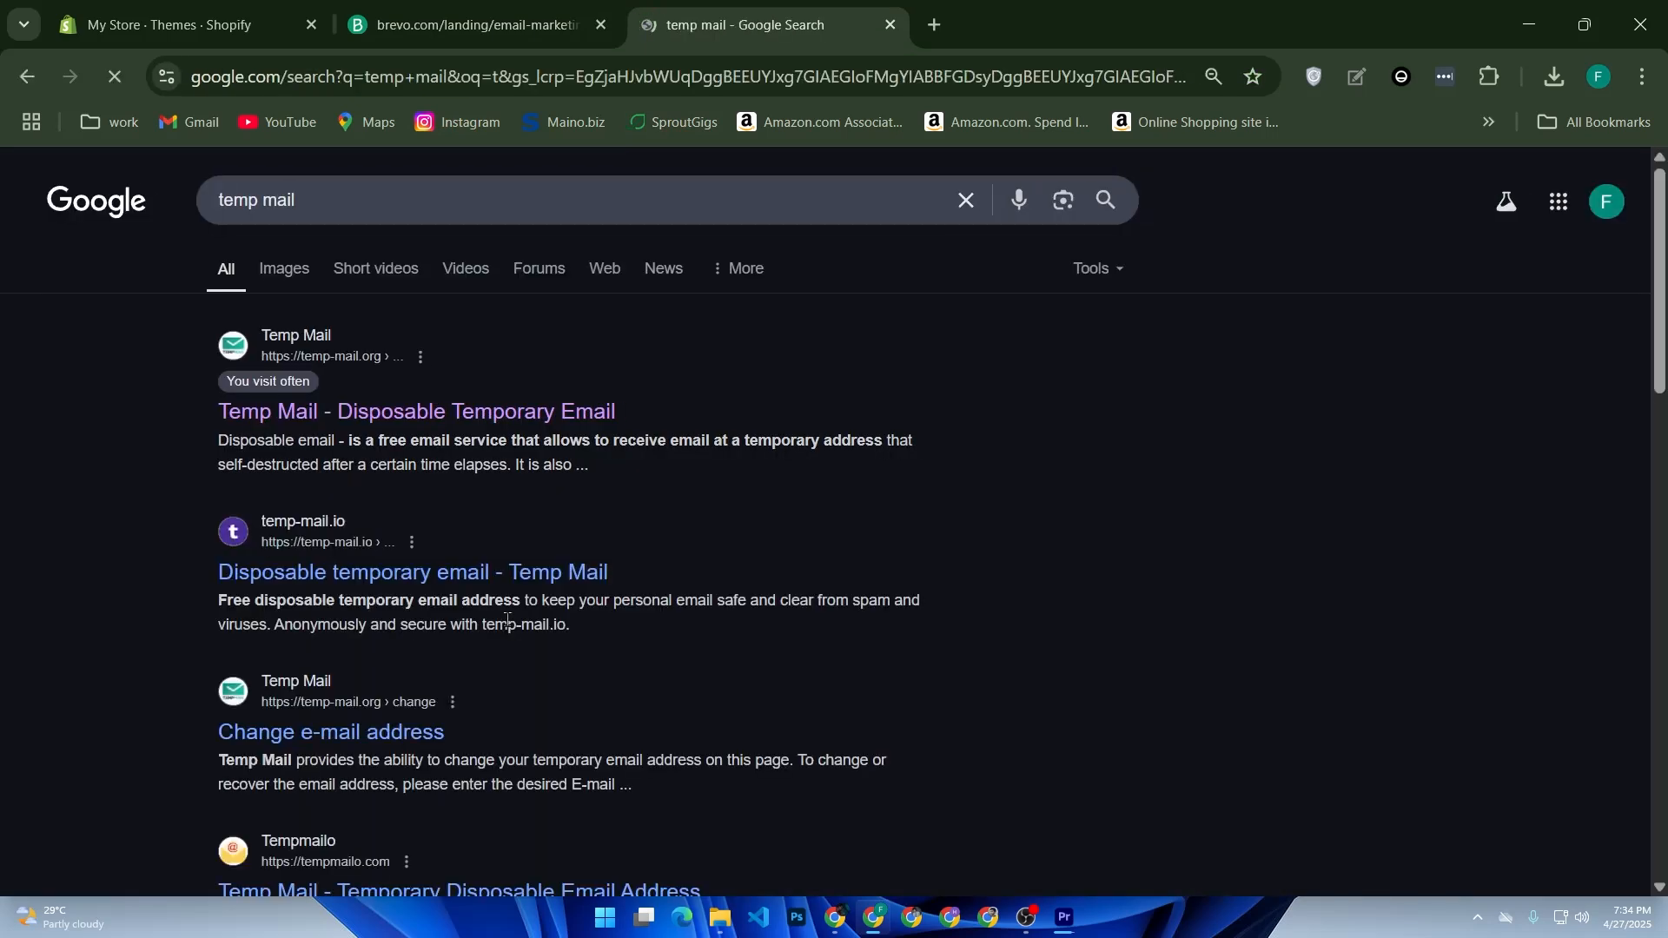
click(513, 619)
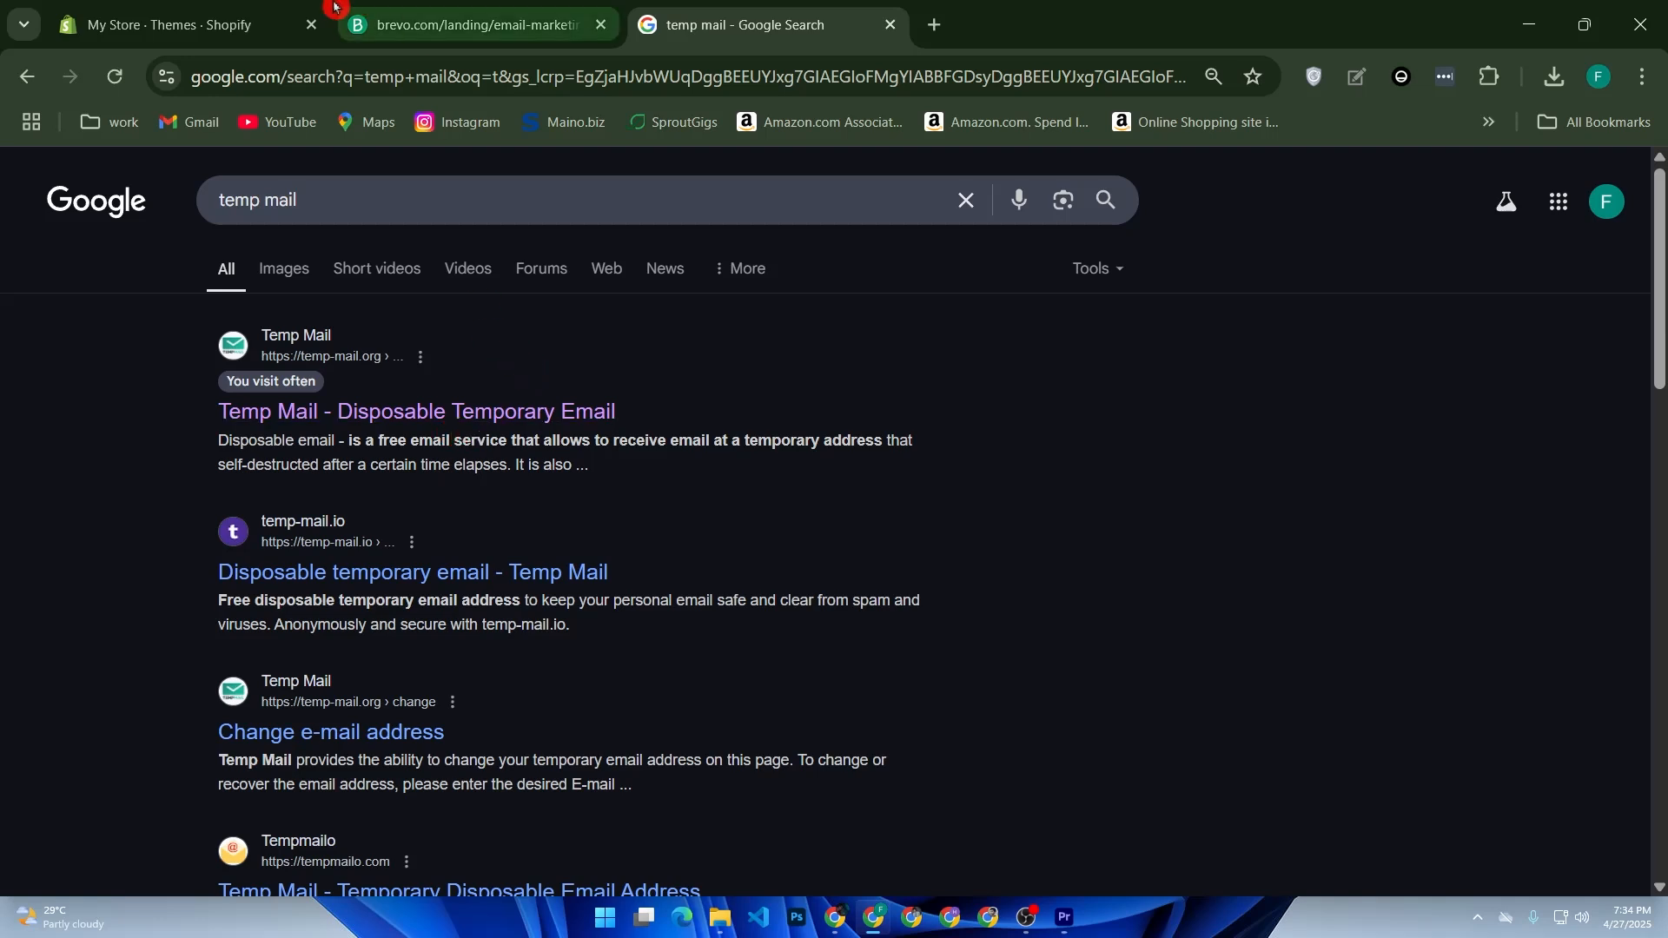
click(405, 413)
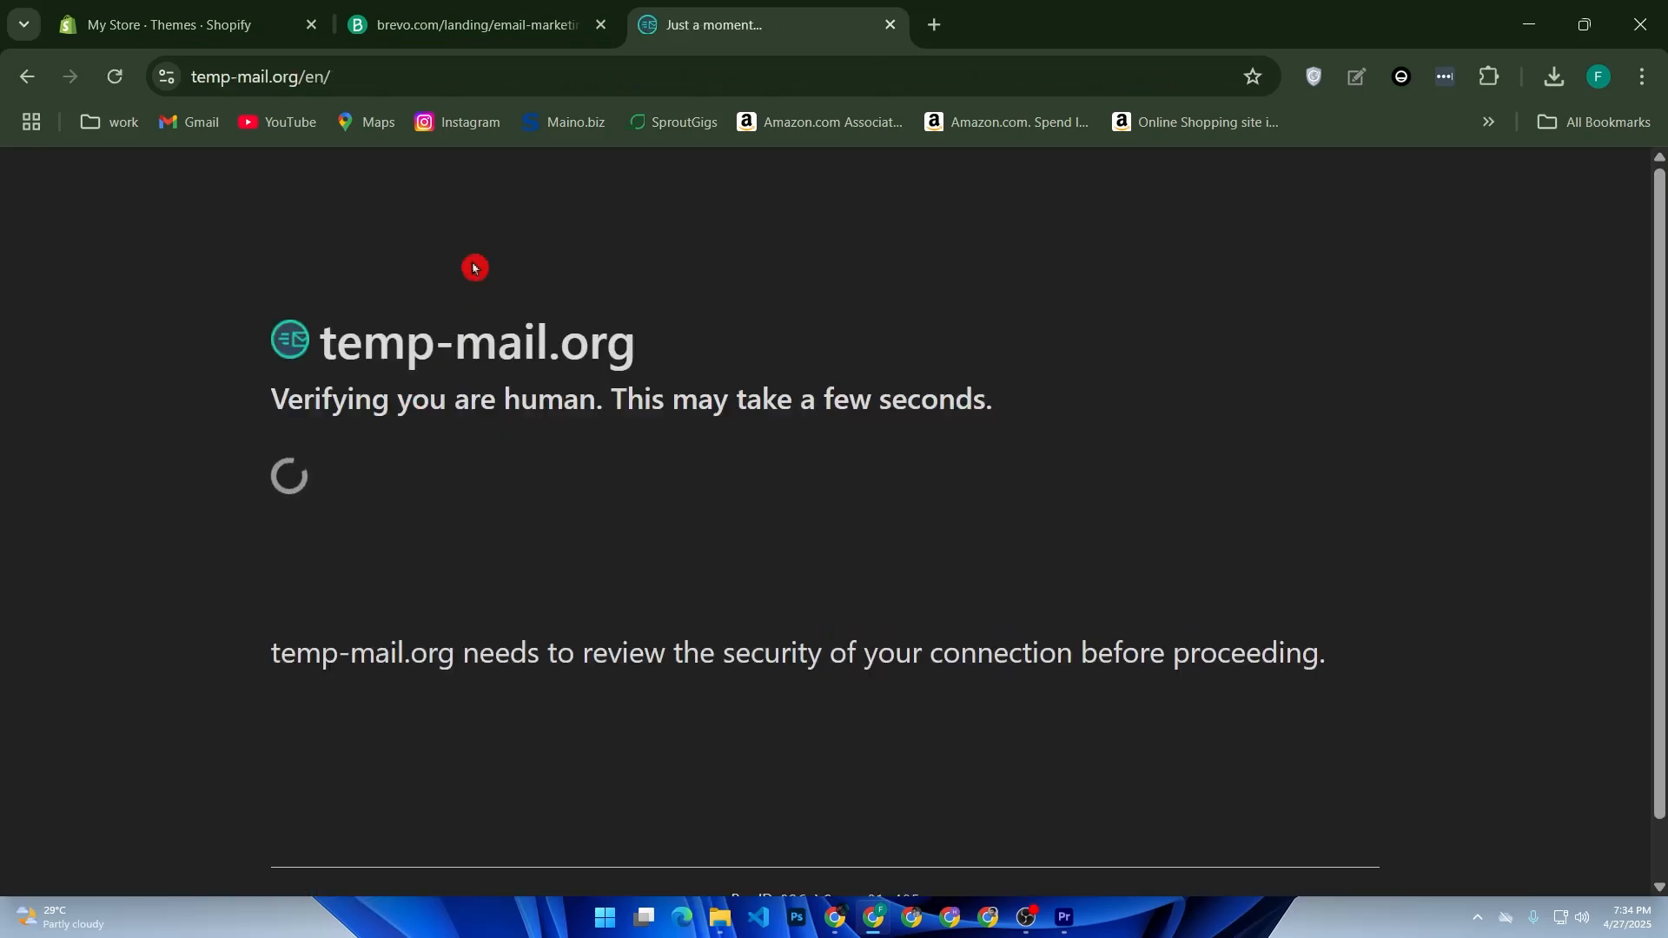
Step: Return to the Brevo landing page and open the free account registration form
click(469, 41)
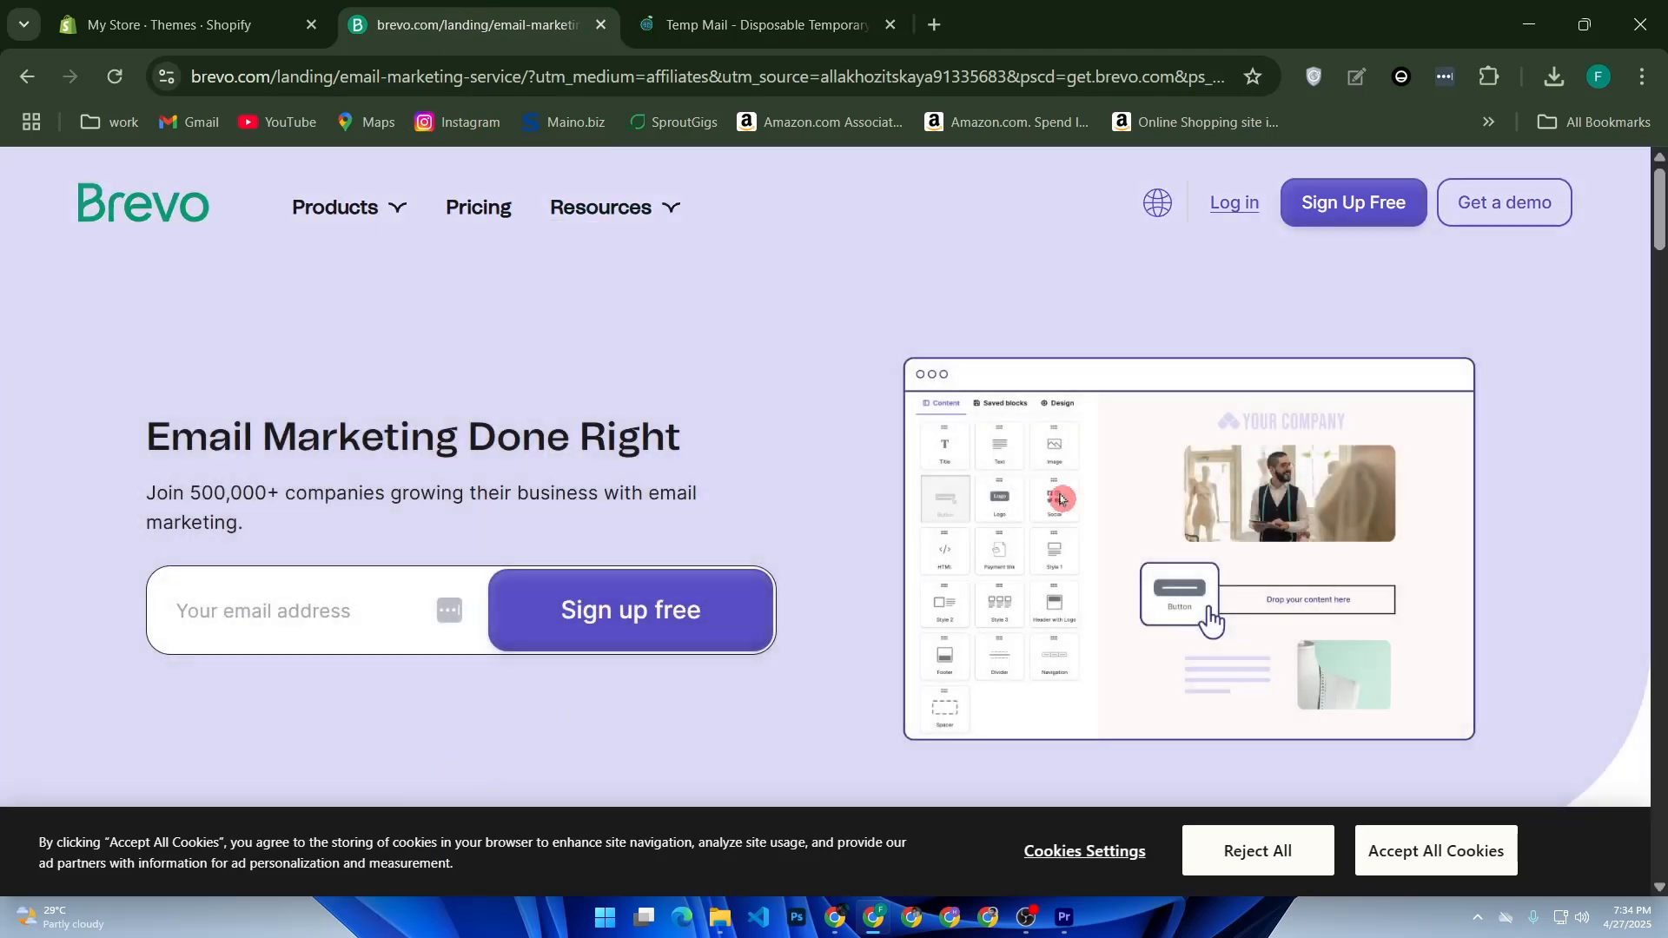
click(1344, 221)
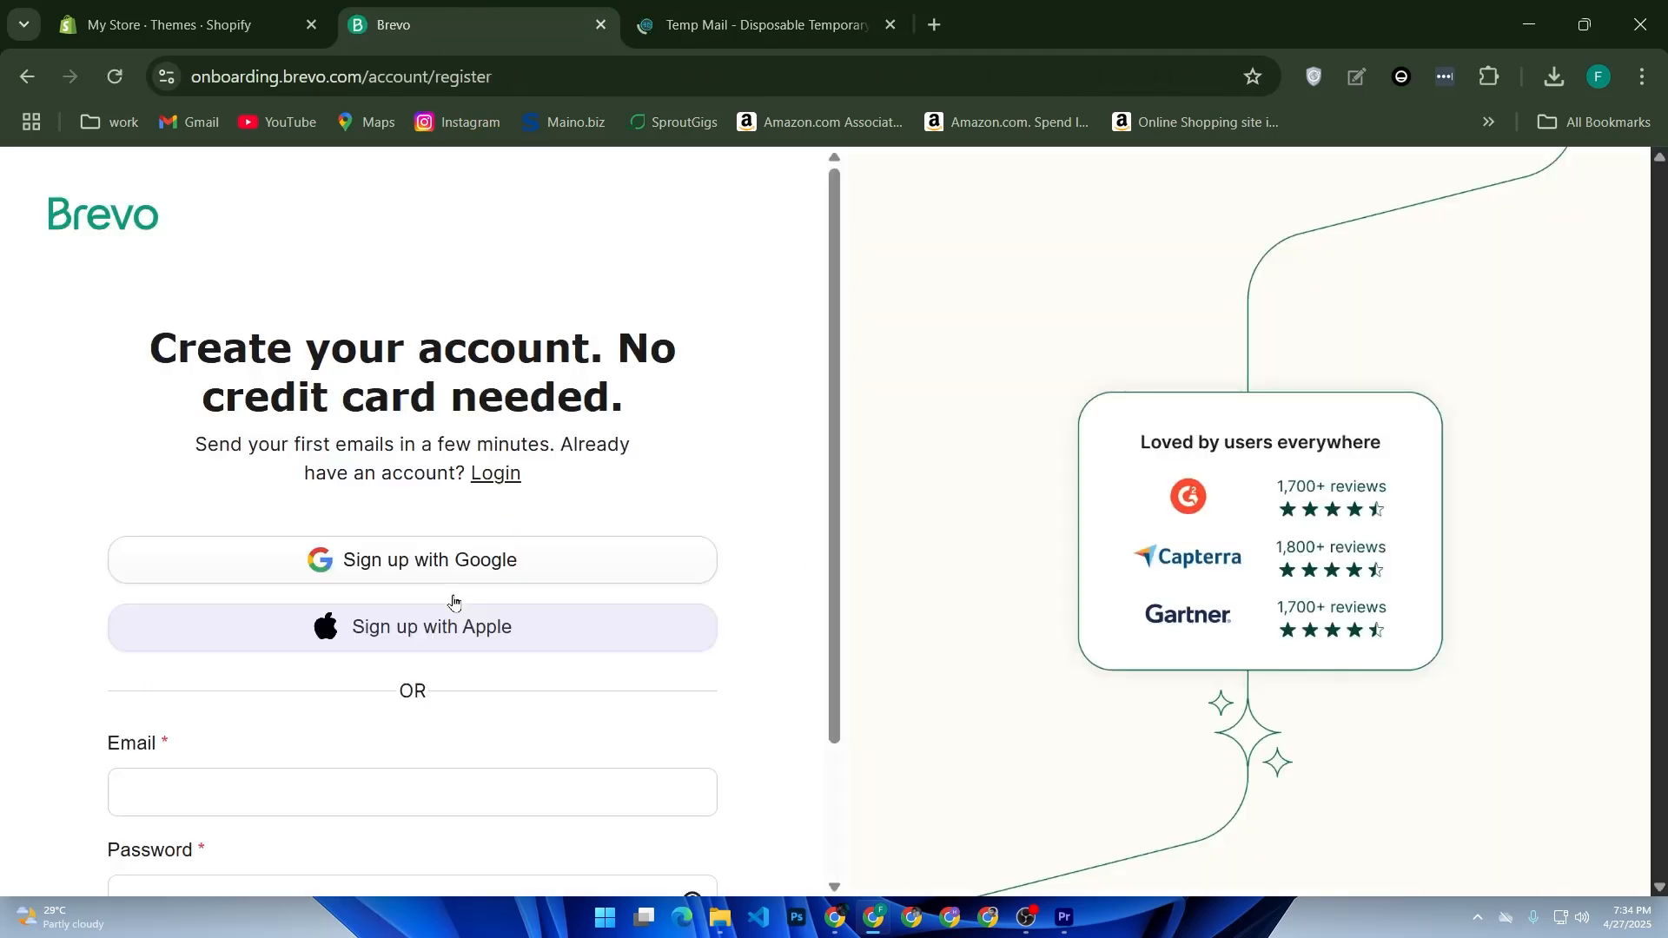
scroll(540, 697, down, 2)
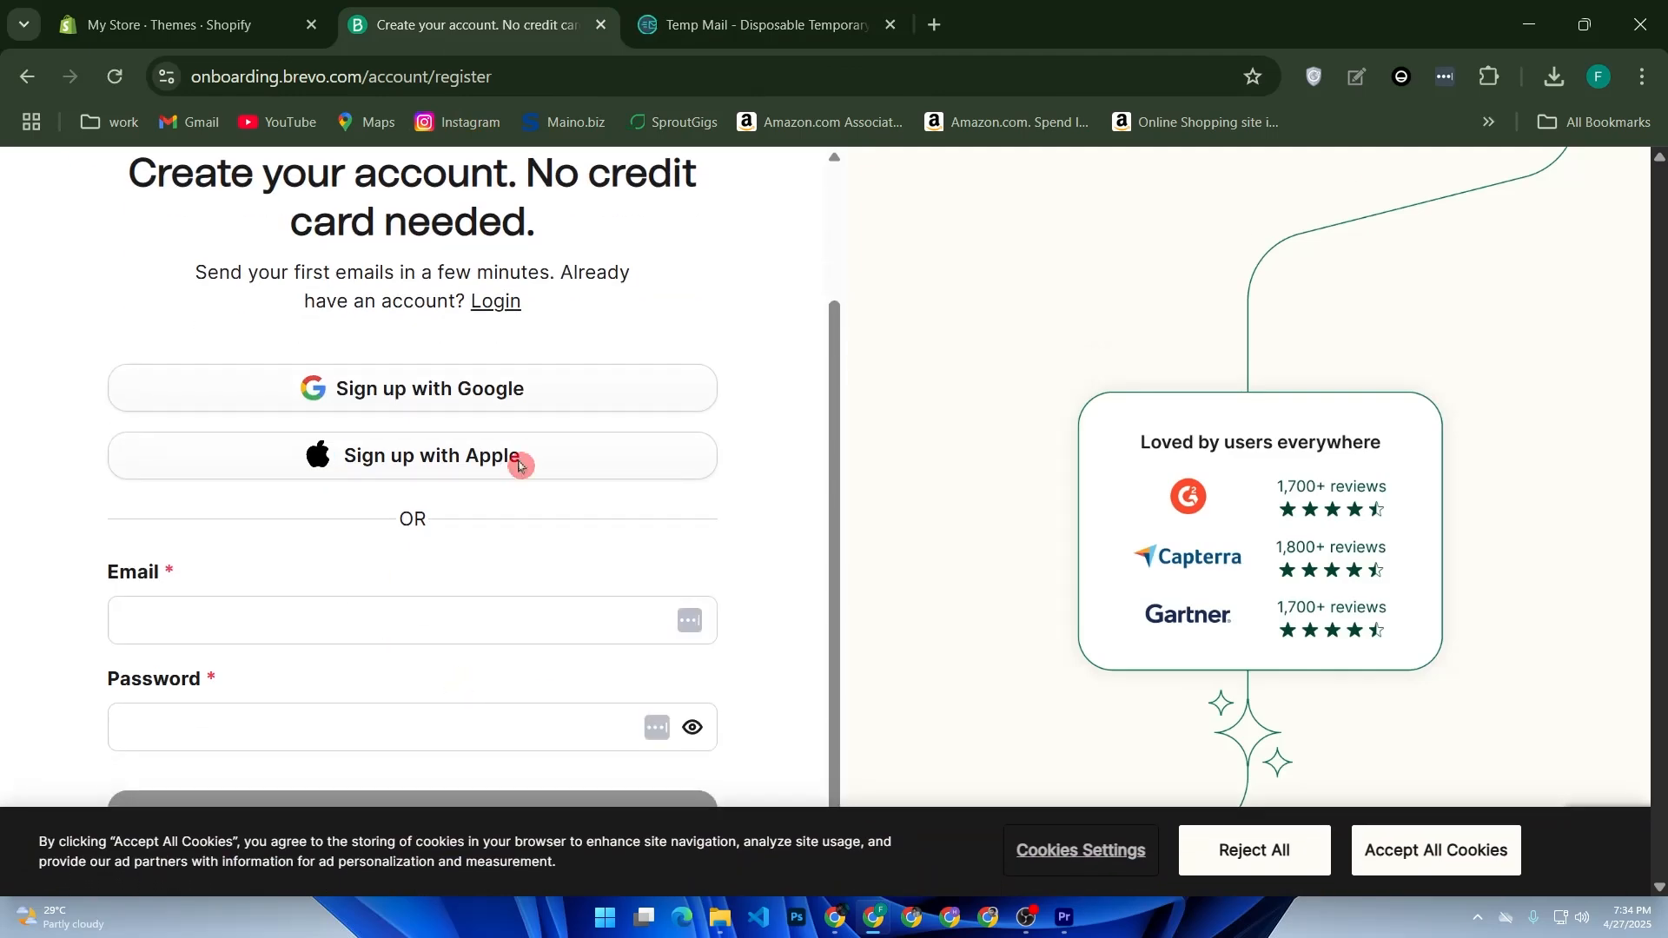
Step: Copy the temporary e-mail address from Temp Mail and paste it into the e-mail field of Brevo's registration form
click(708, 25)
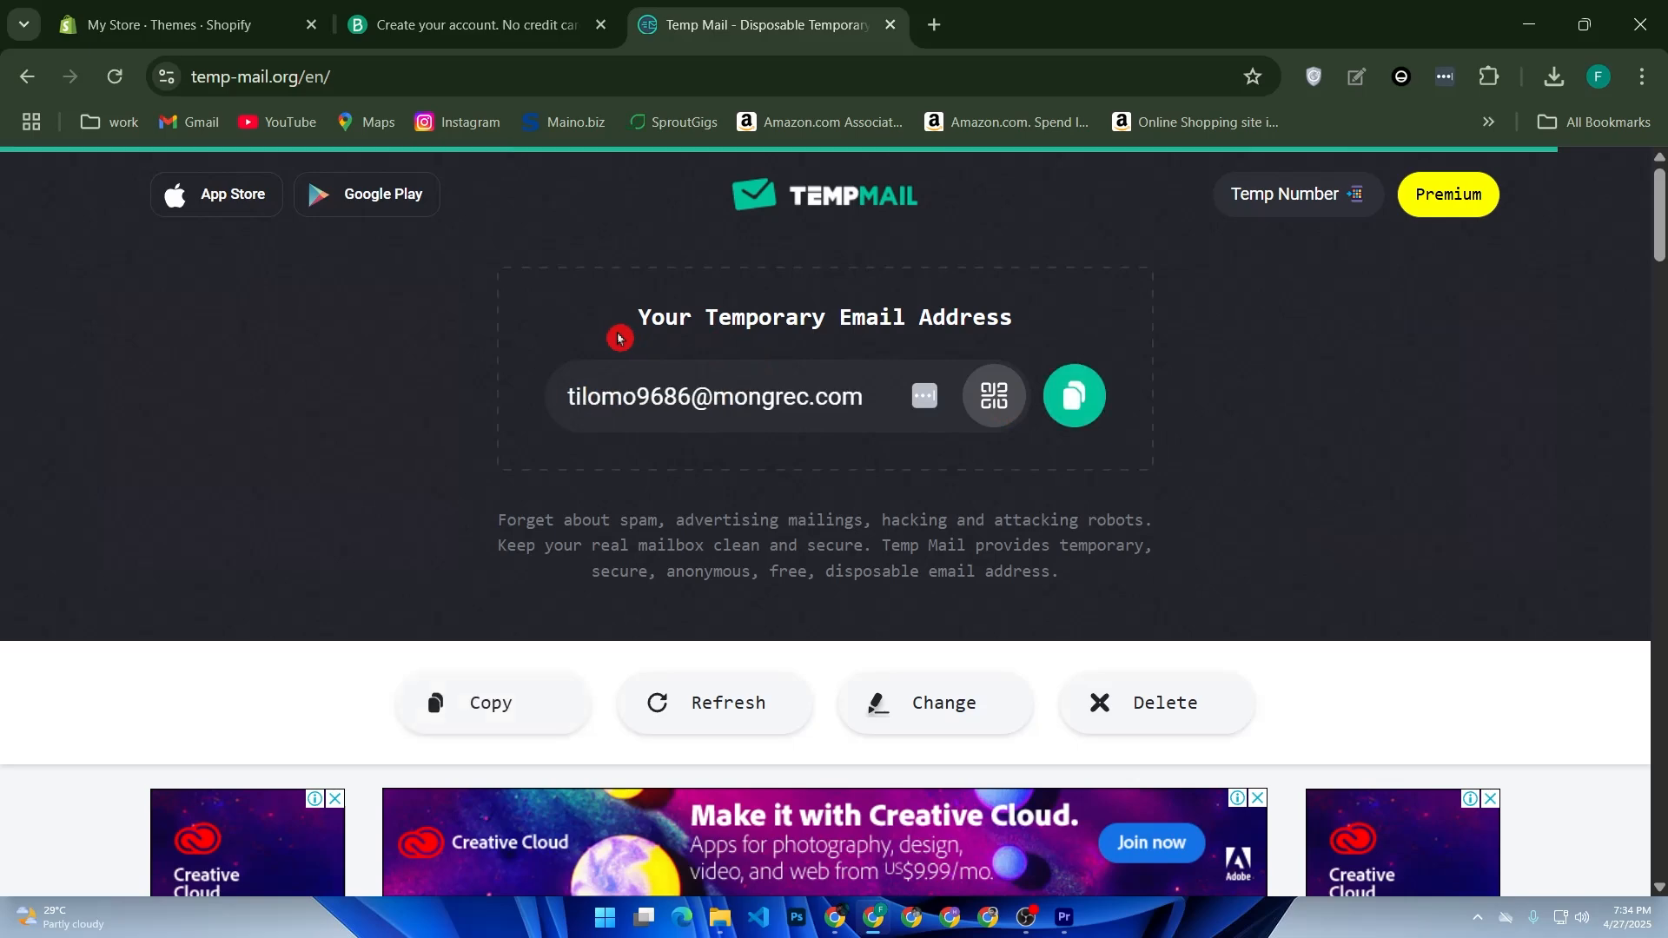
click(1074, 395)
click(534, 33)
click(399, 608)
right_click(403, 608)
click(498, 539)
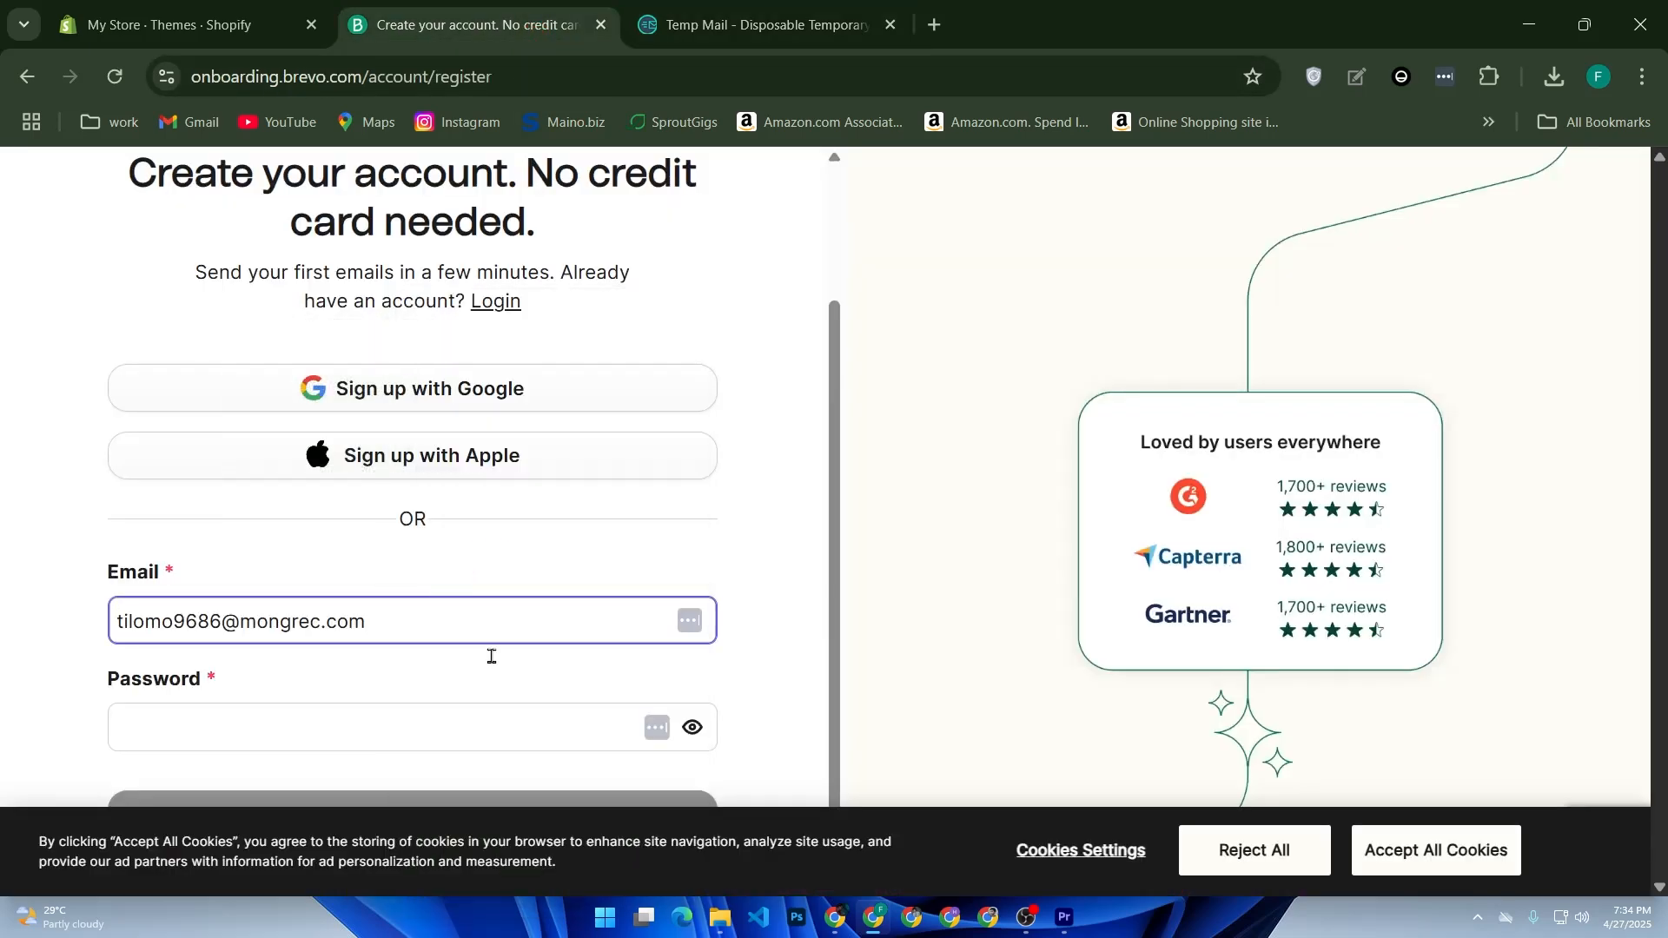
Step: Fill in the account password and submit the registration form, saving the login in the browser
click(592, 722)
click(671, 671)
scroll(571, 762, down, 1)
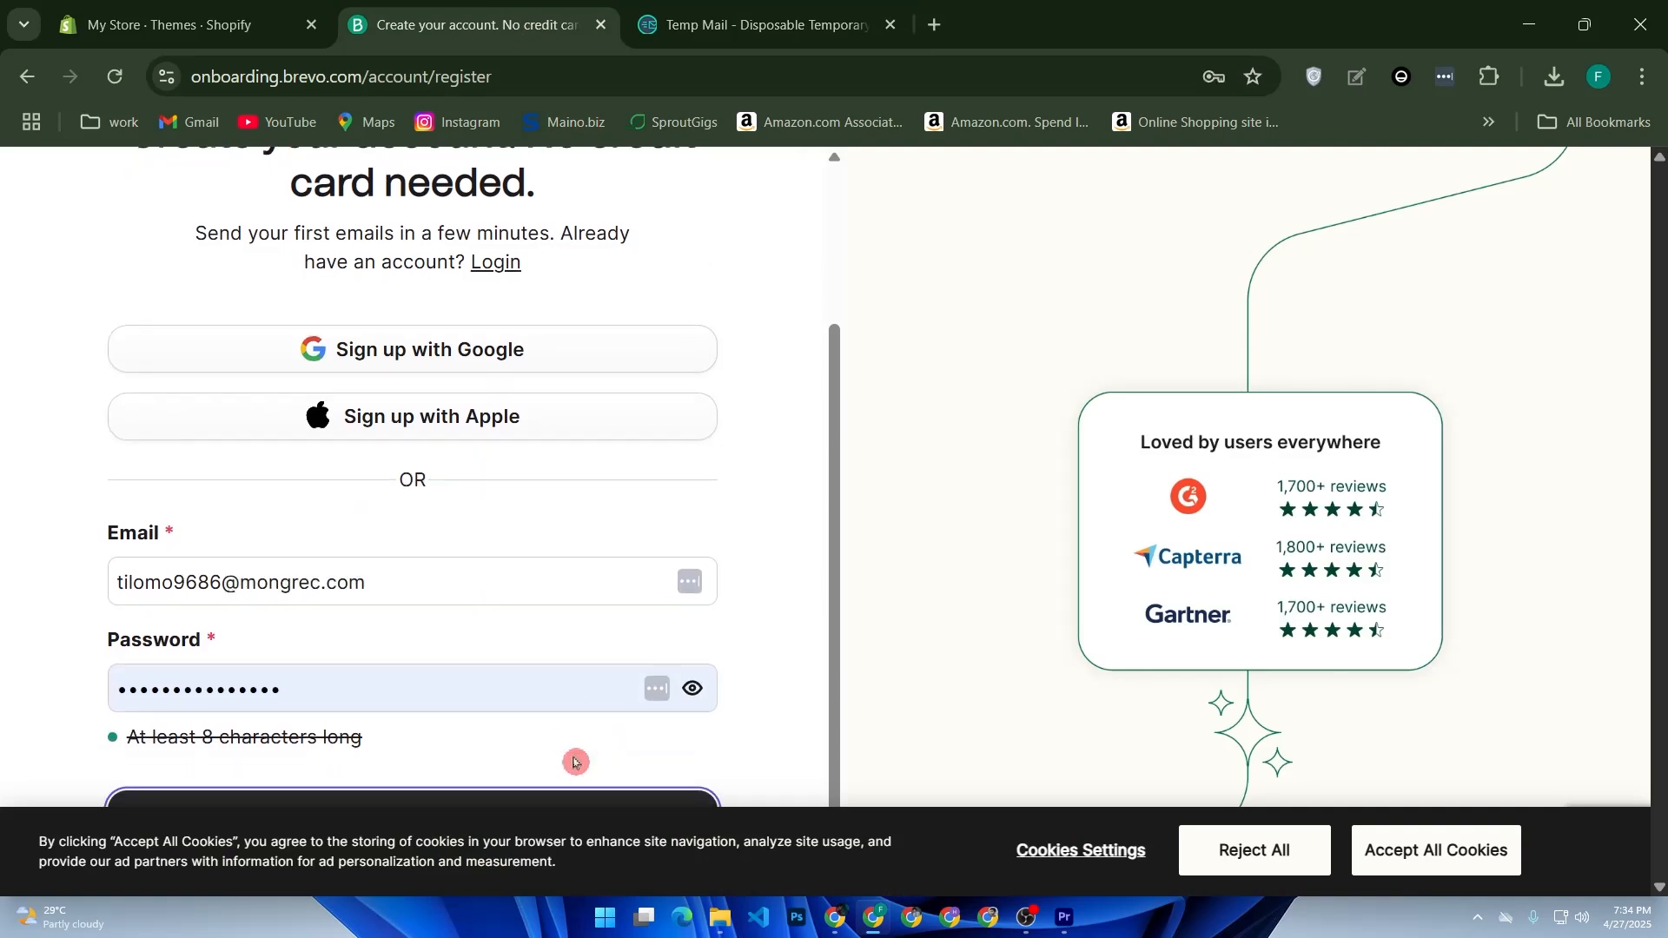
click(618, 793)
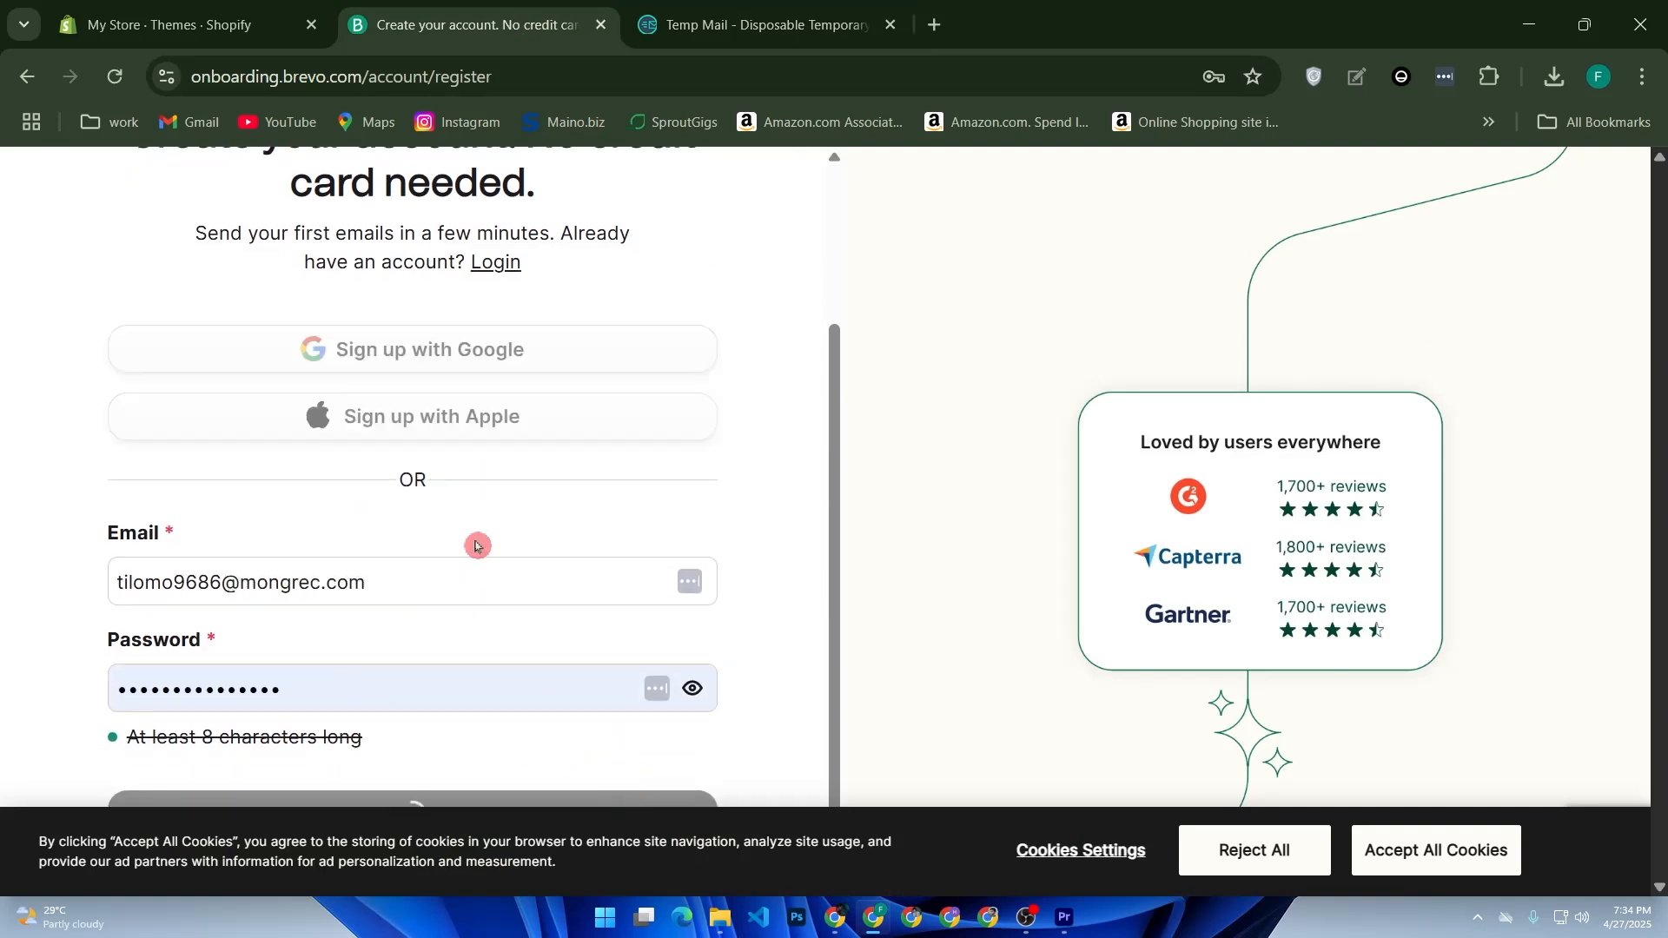
click(1244, 194)
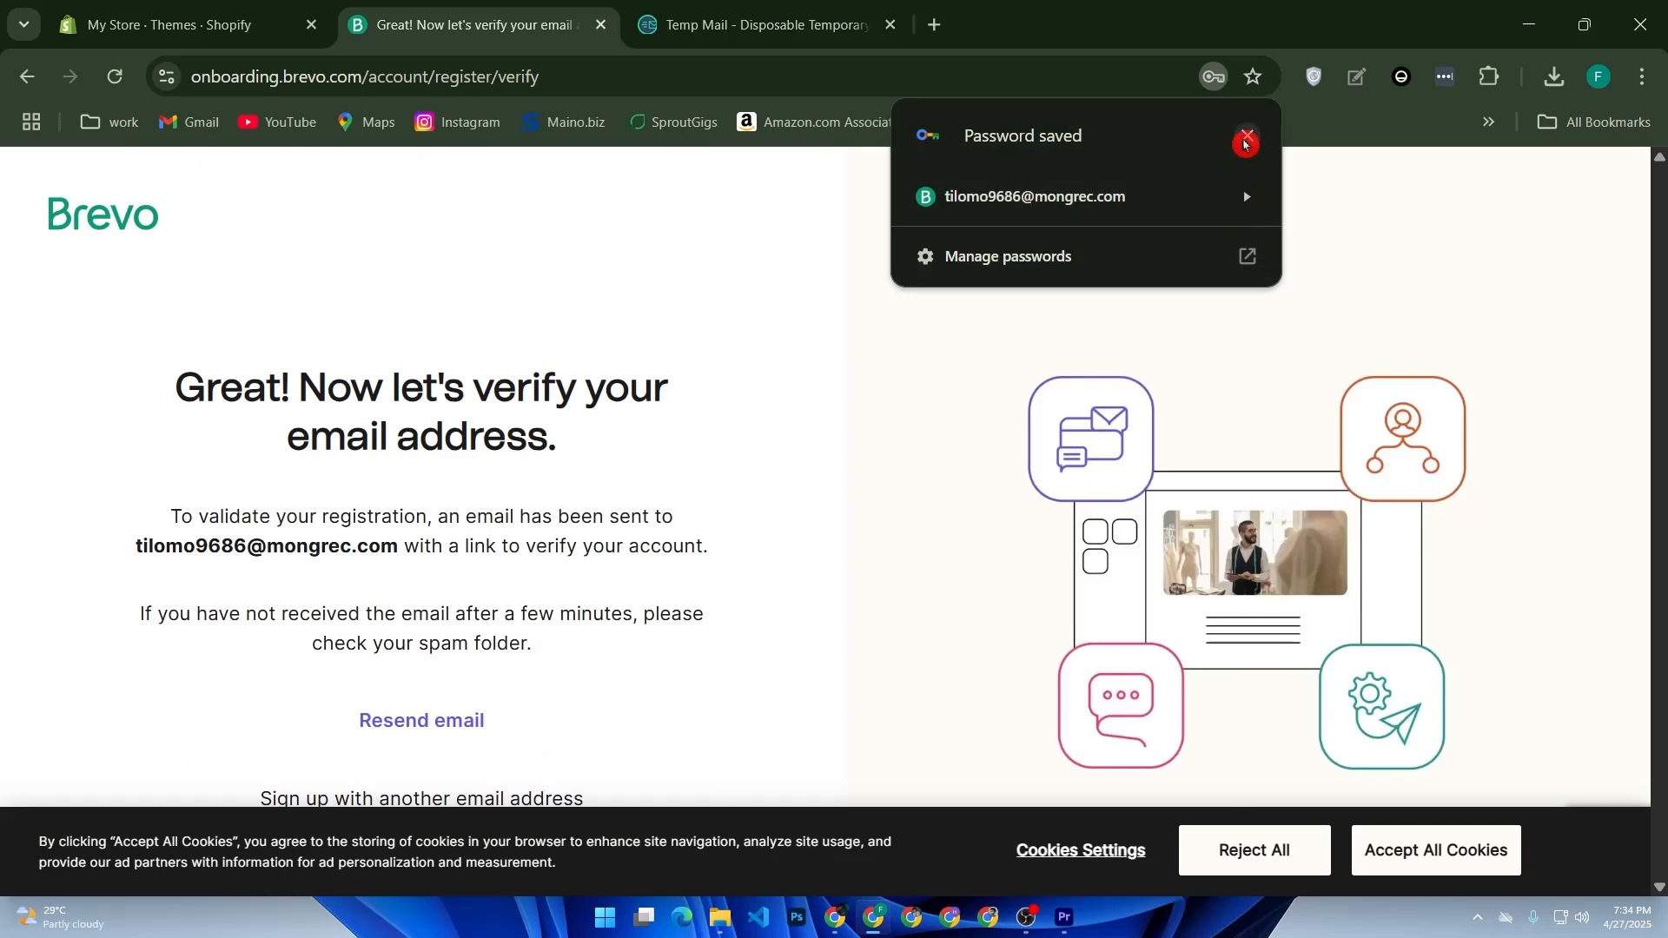
click(1248, 136)
Step: Check the Temp Mail inbox for Brevo's verification e-mail and request that the e-mail be resent
click(756, 25)
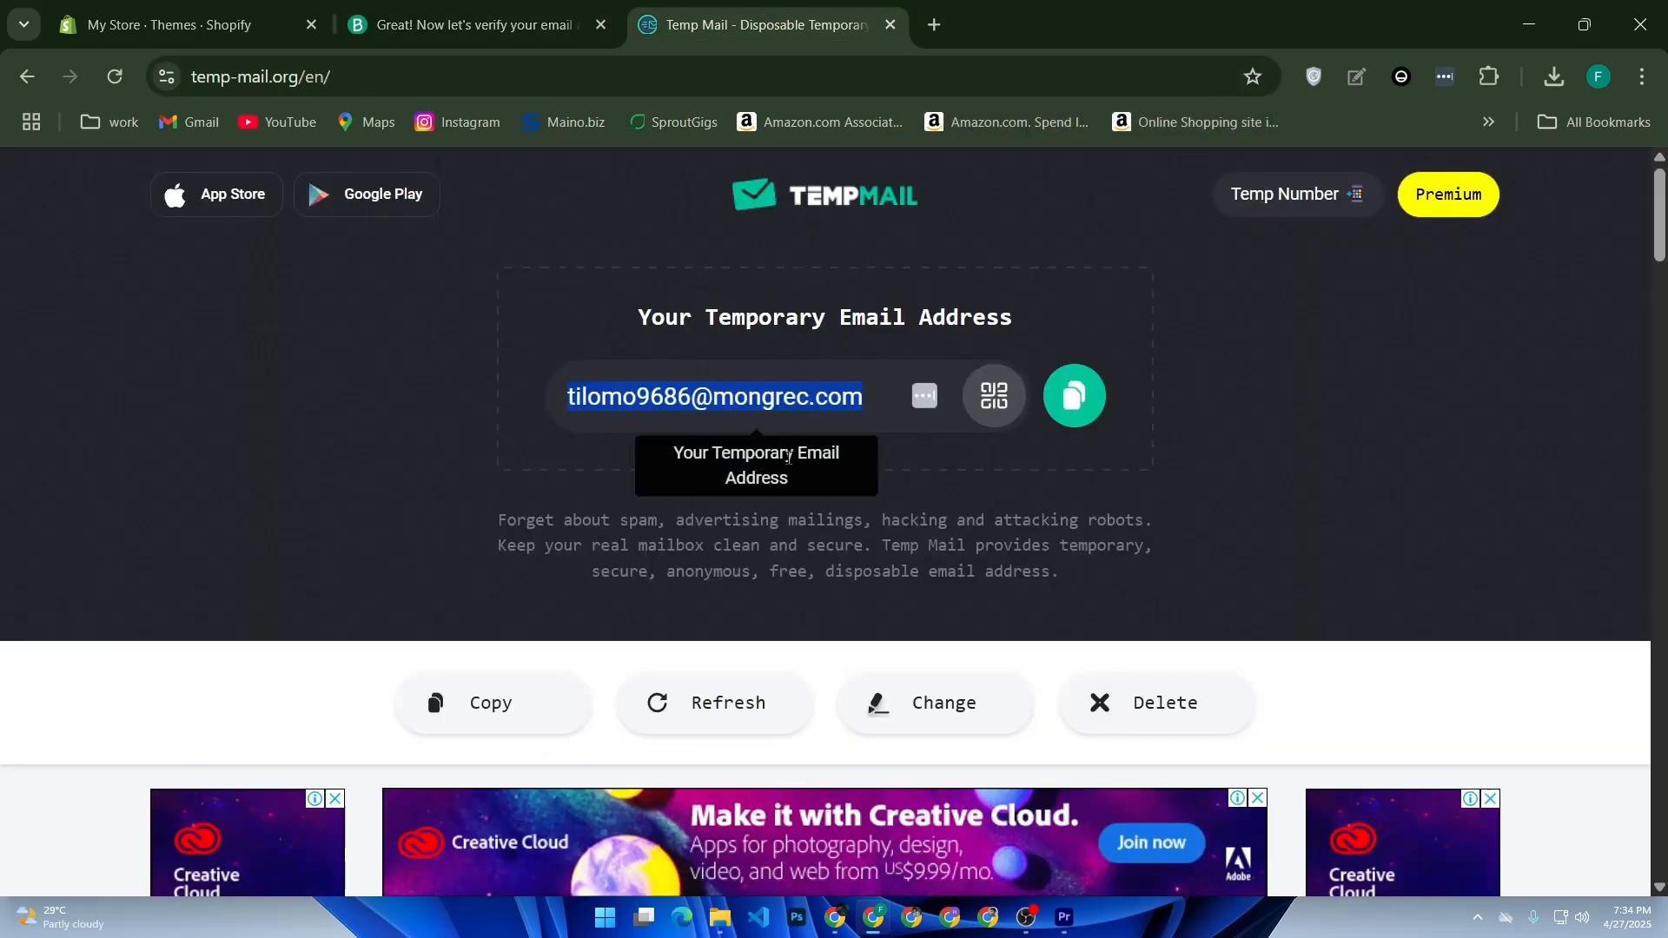
scroll(815, 484, down, 8)
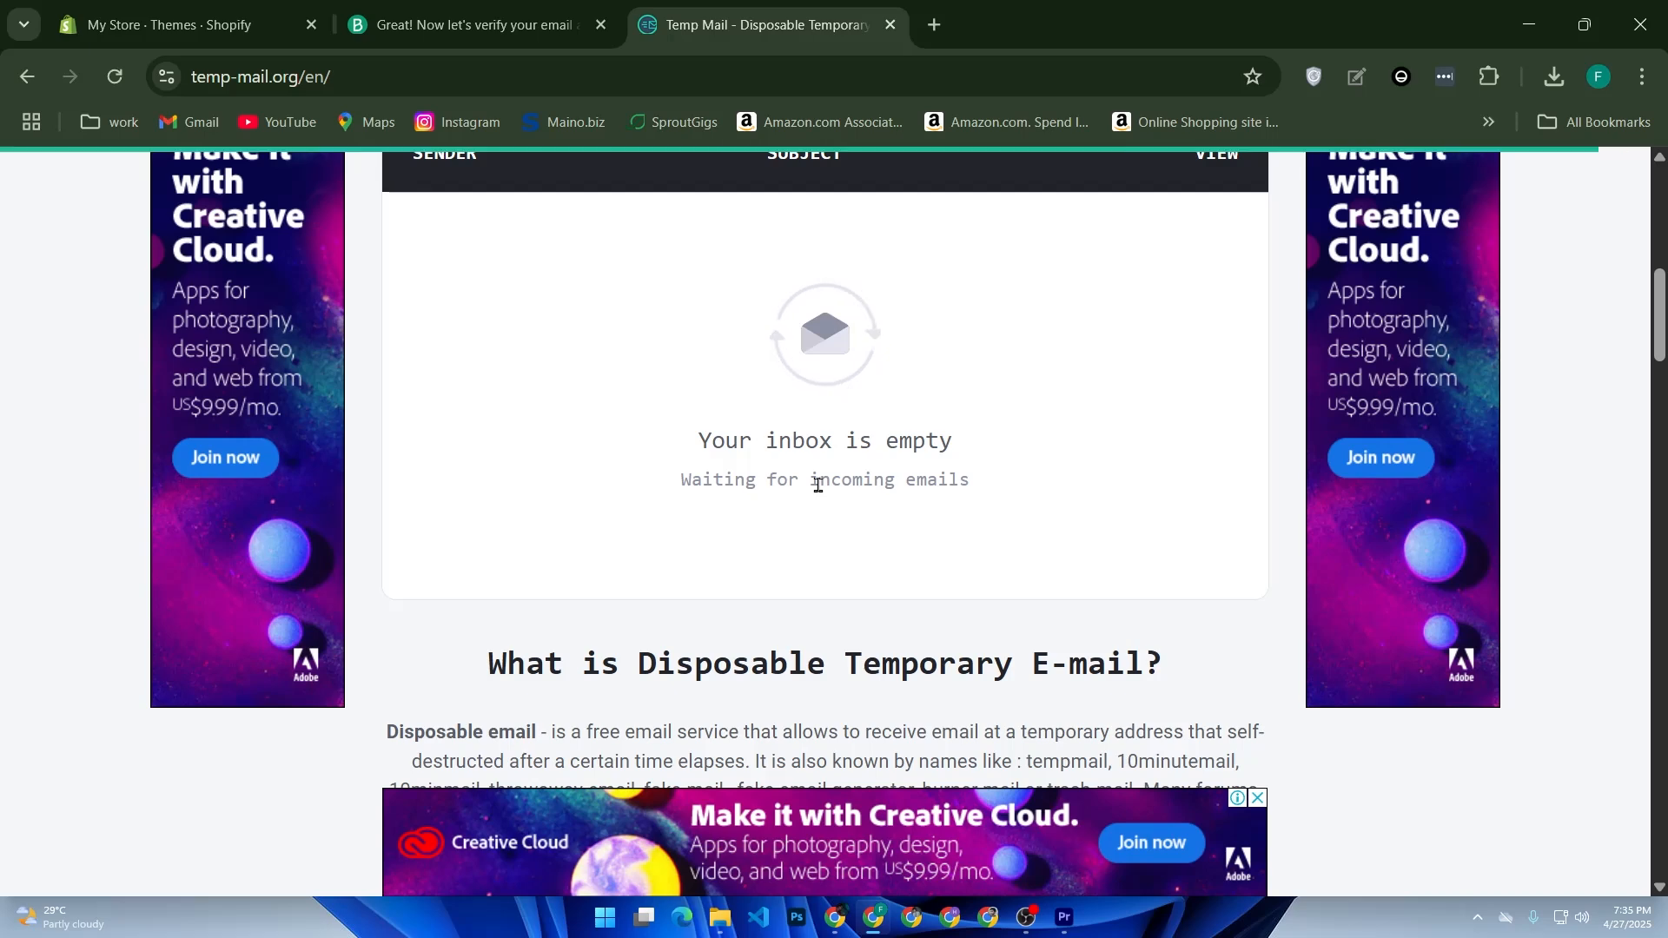
click(454, 16)
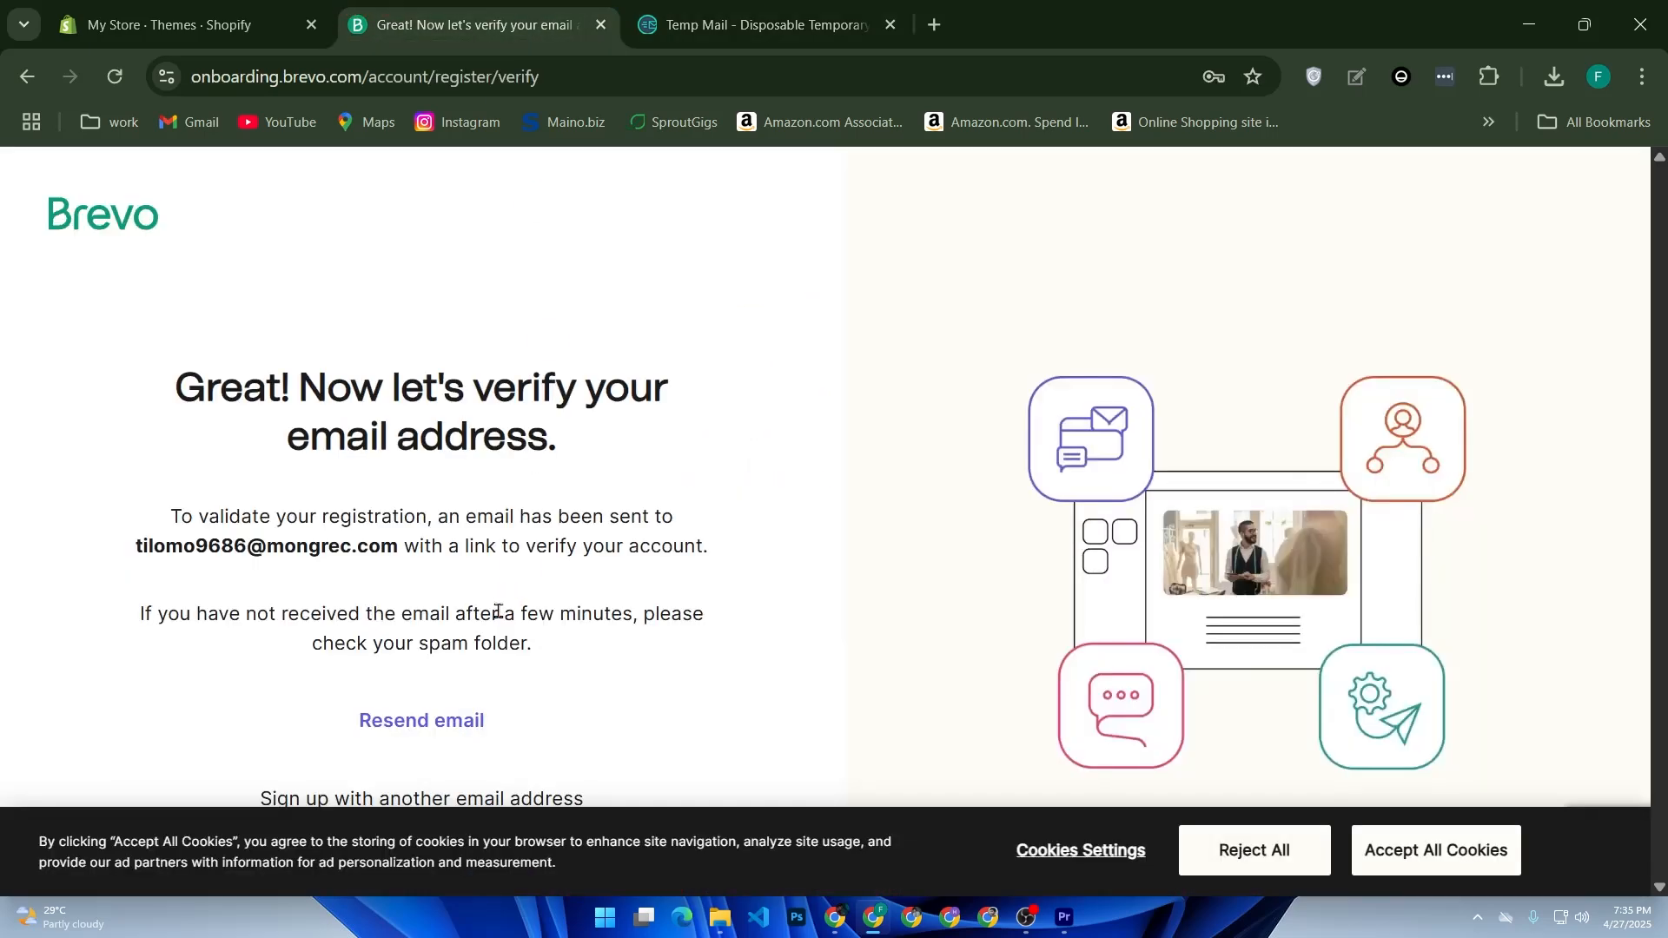
click(446, 721)
click(765, 24)
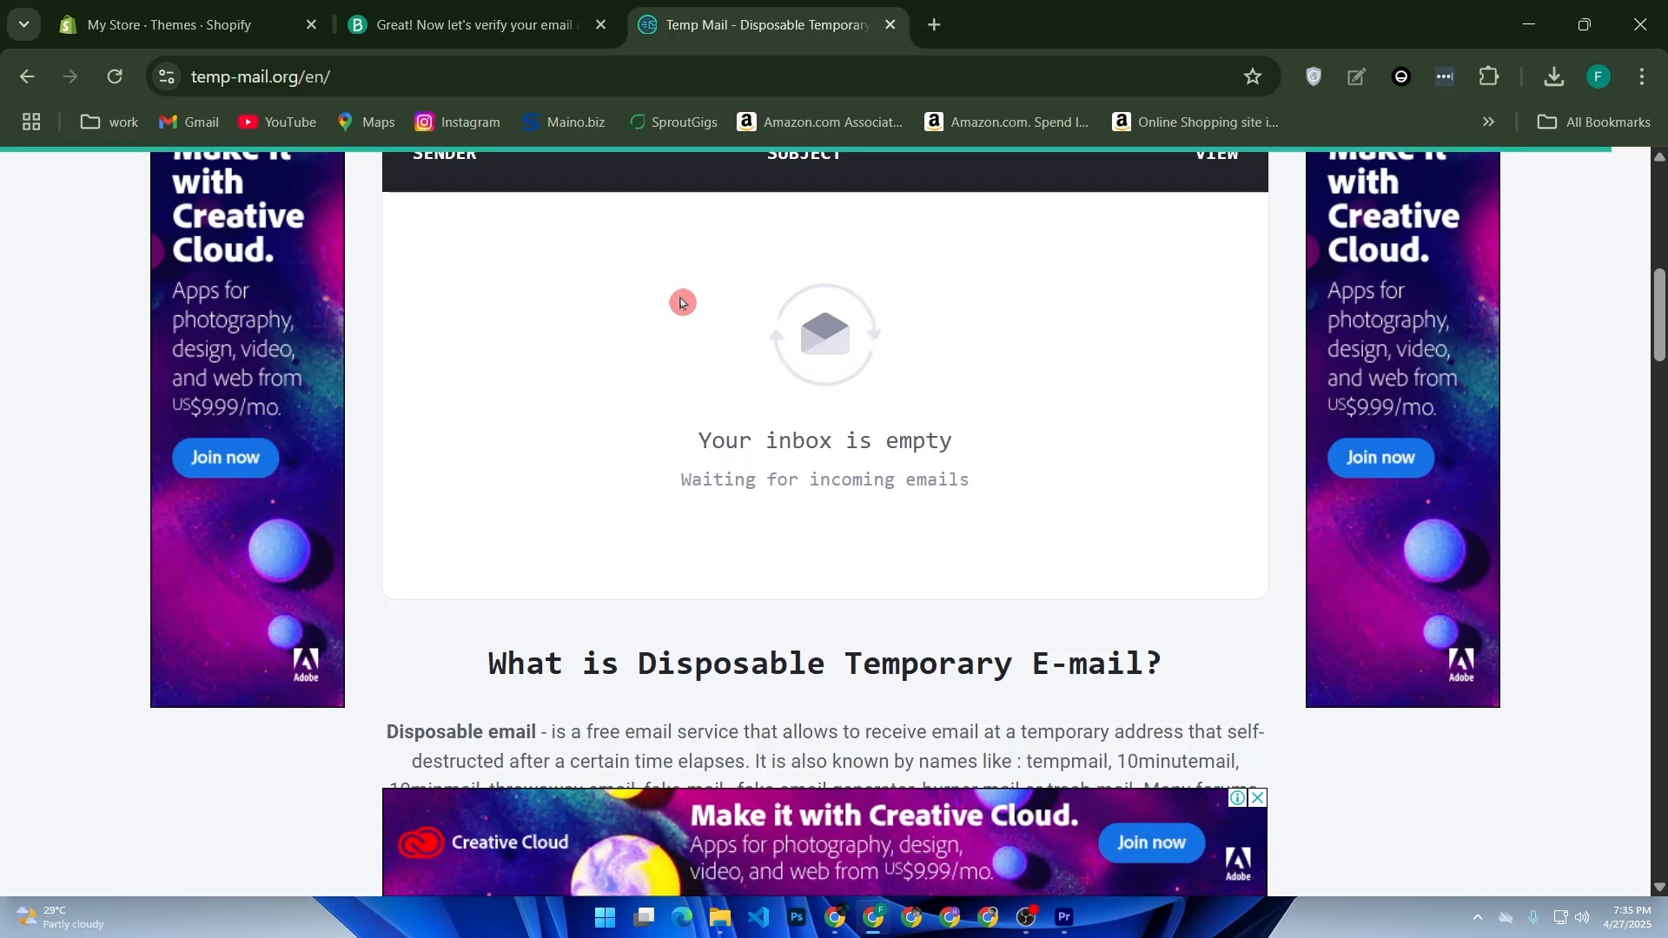
click(540, 42)
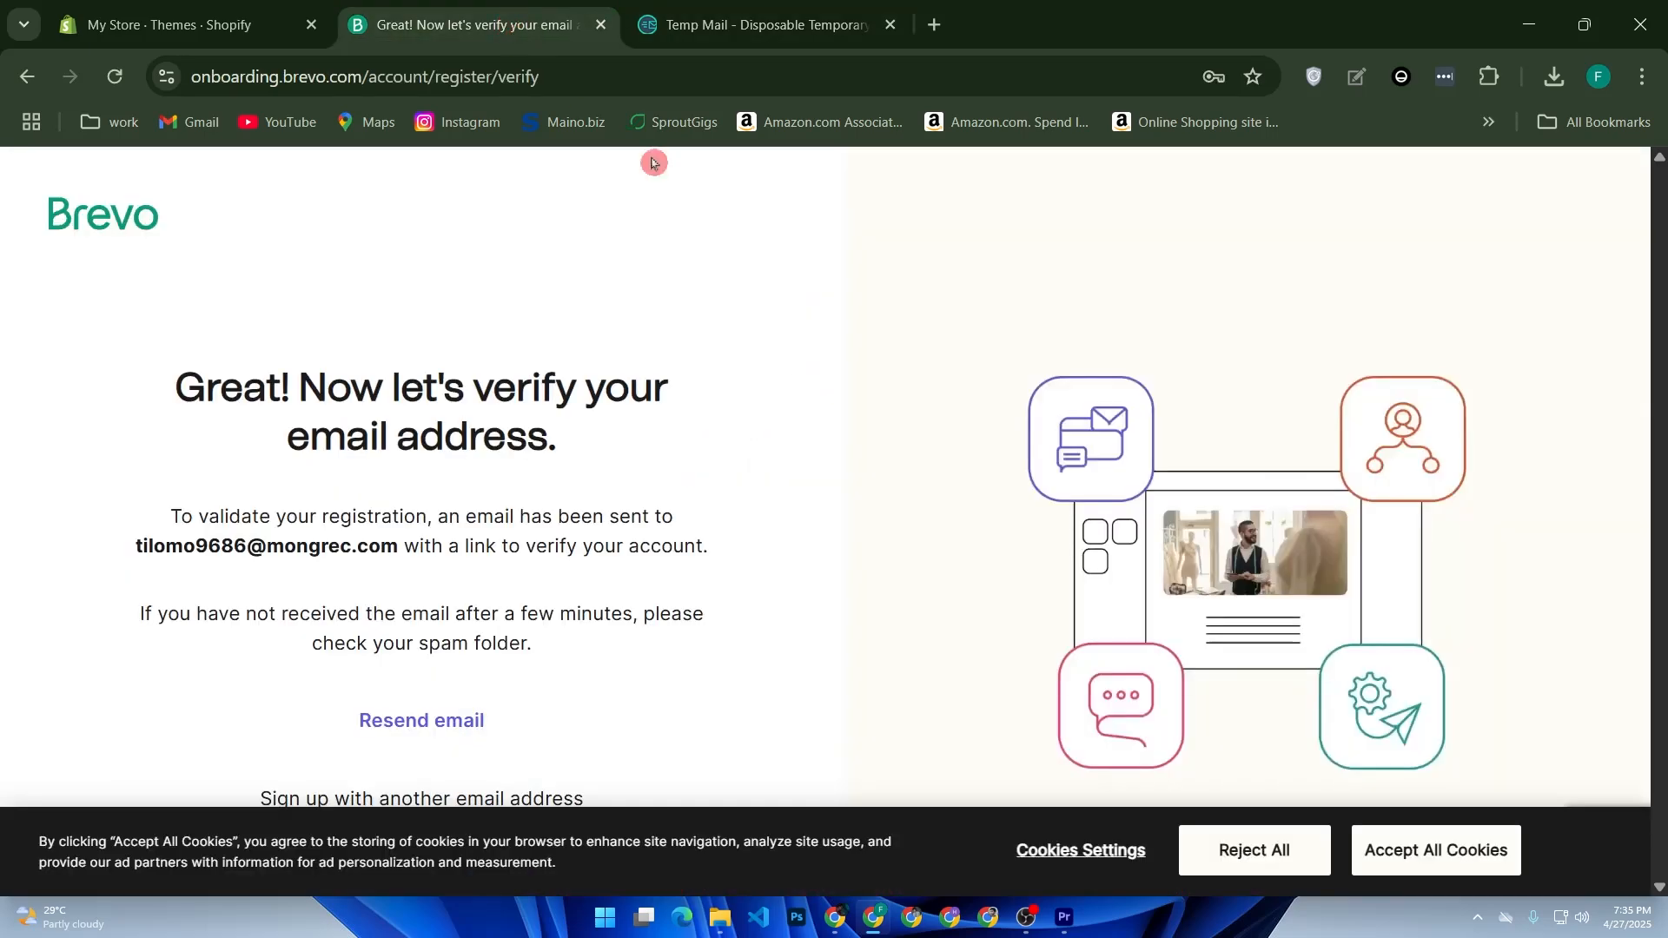
Step: Reject all cookies and sign up to Brevo with the existing Google account instead
click(1257, 849)
click(496, 799)
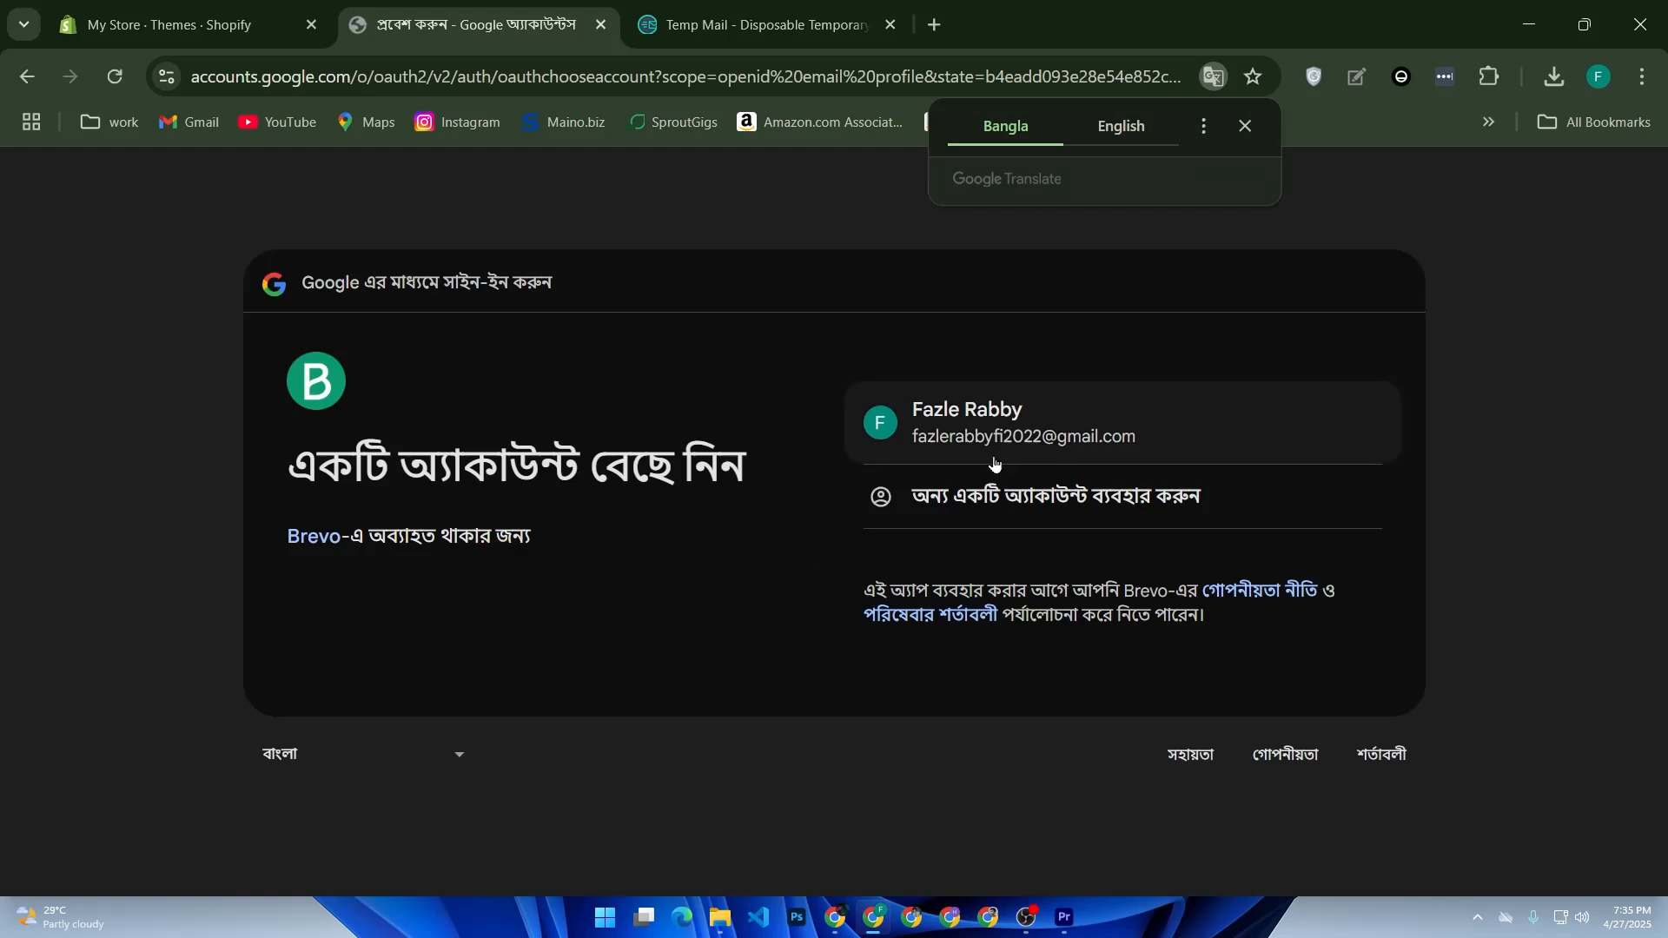
click(1267, 641)
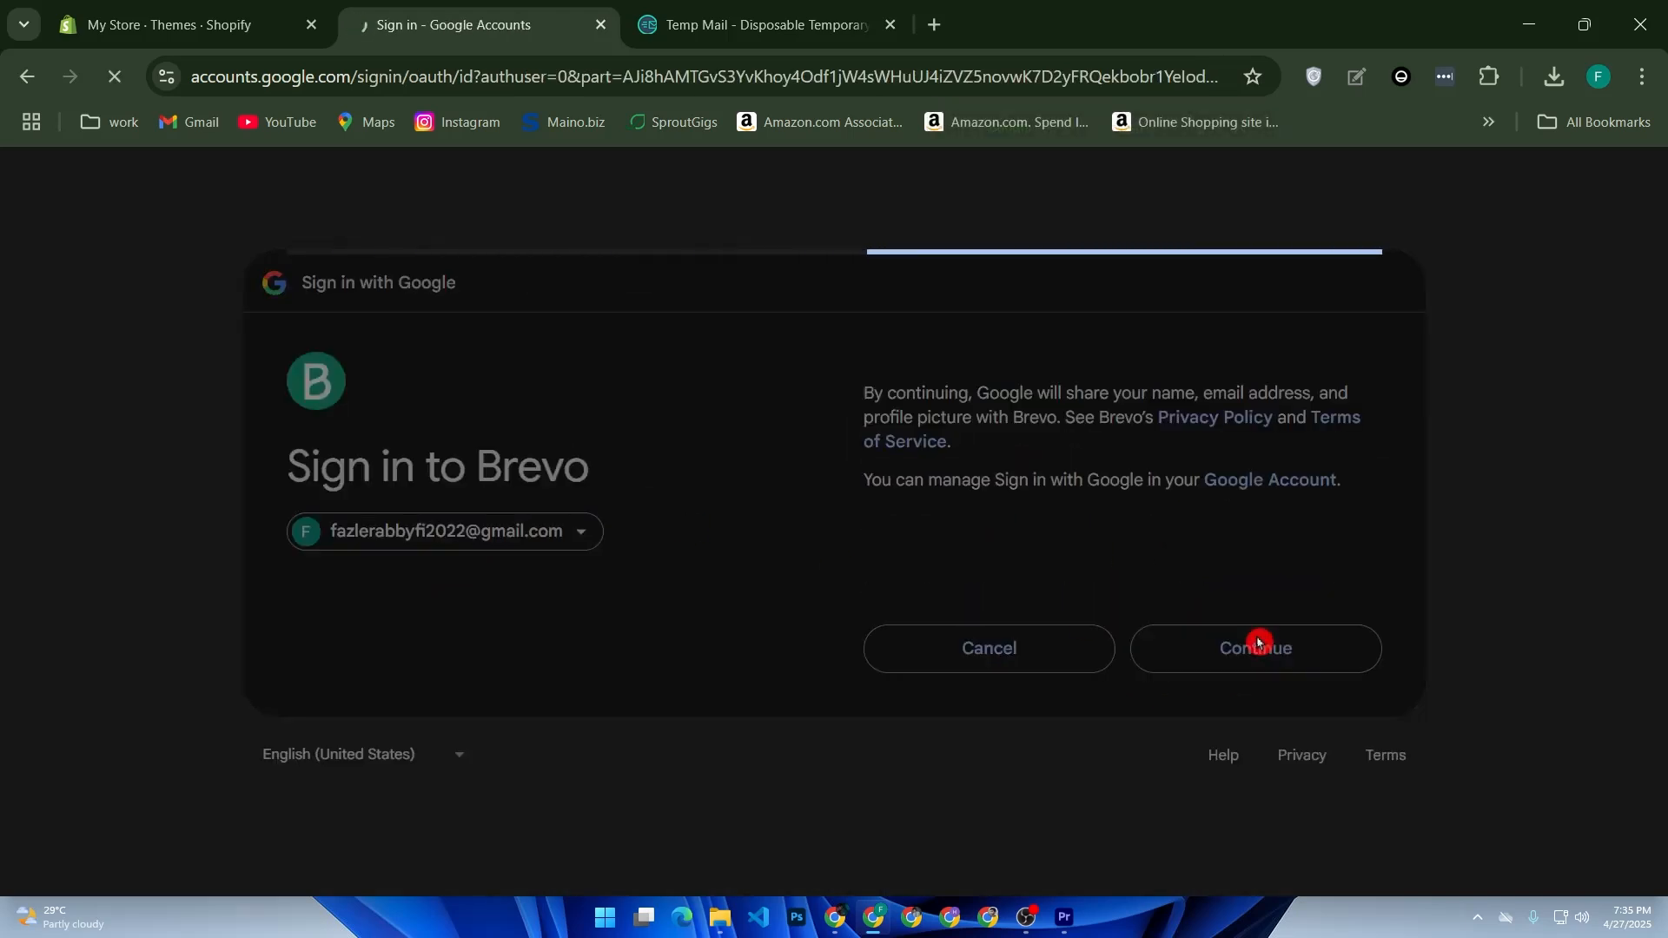
Step: Open Gmail in a new background tab
right_click(208, 128)
click(298, 161)
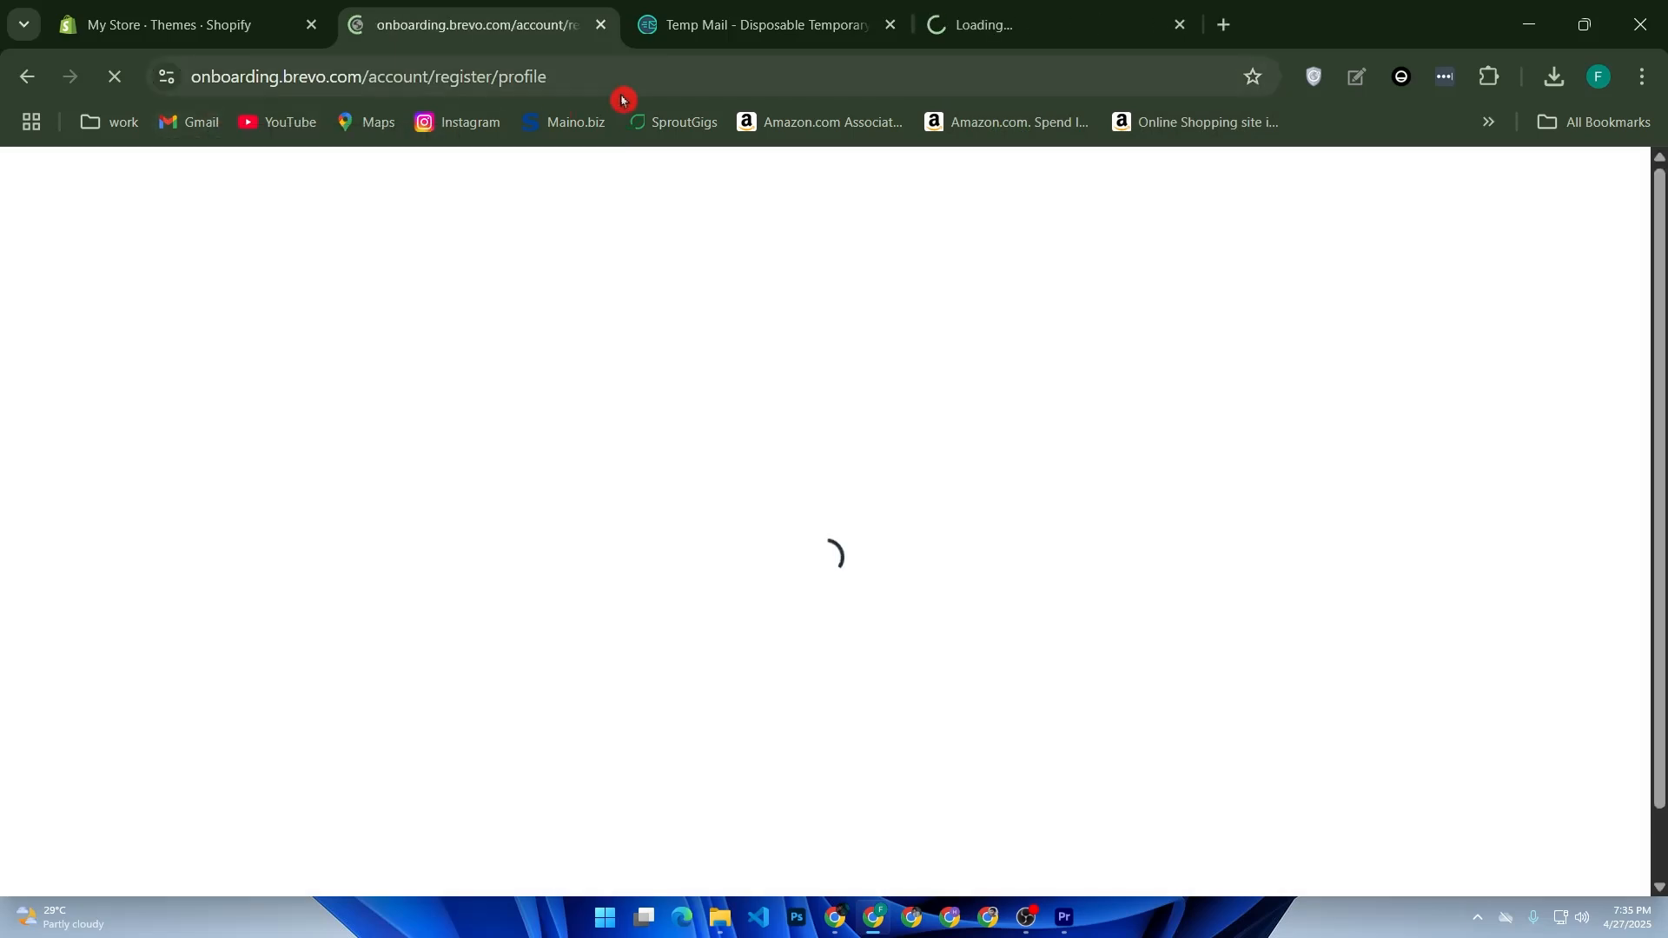
Step: Set the company name to Music, declare that there is no website, and continue to the company address form
click(302, 561)
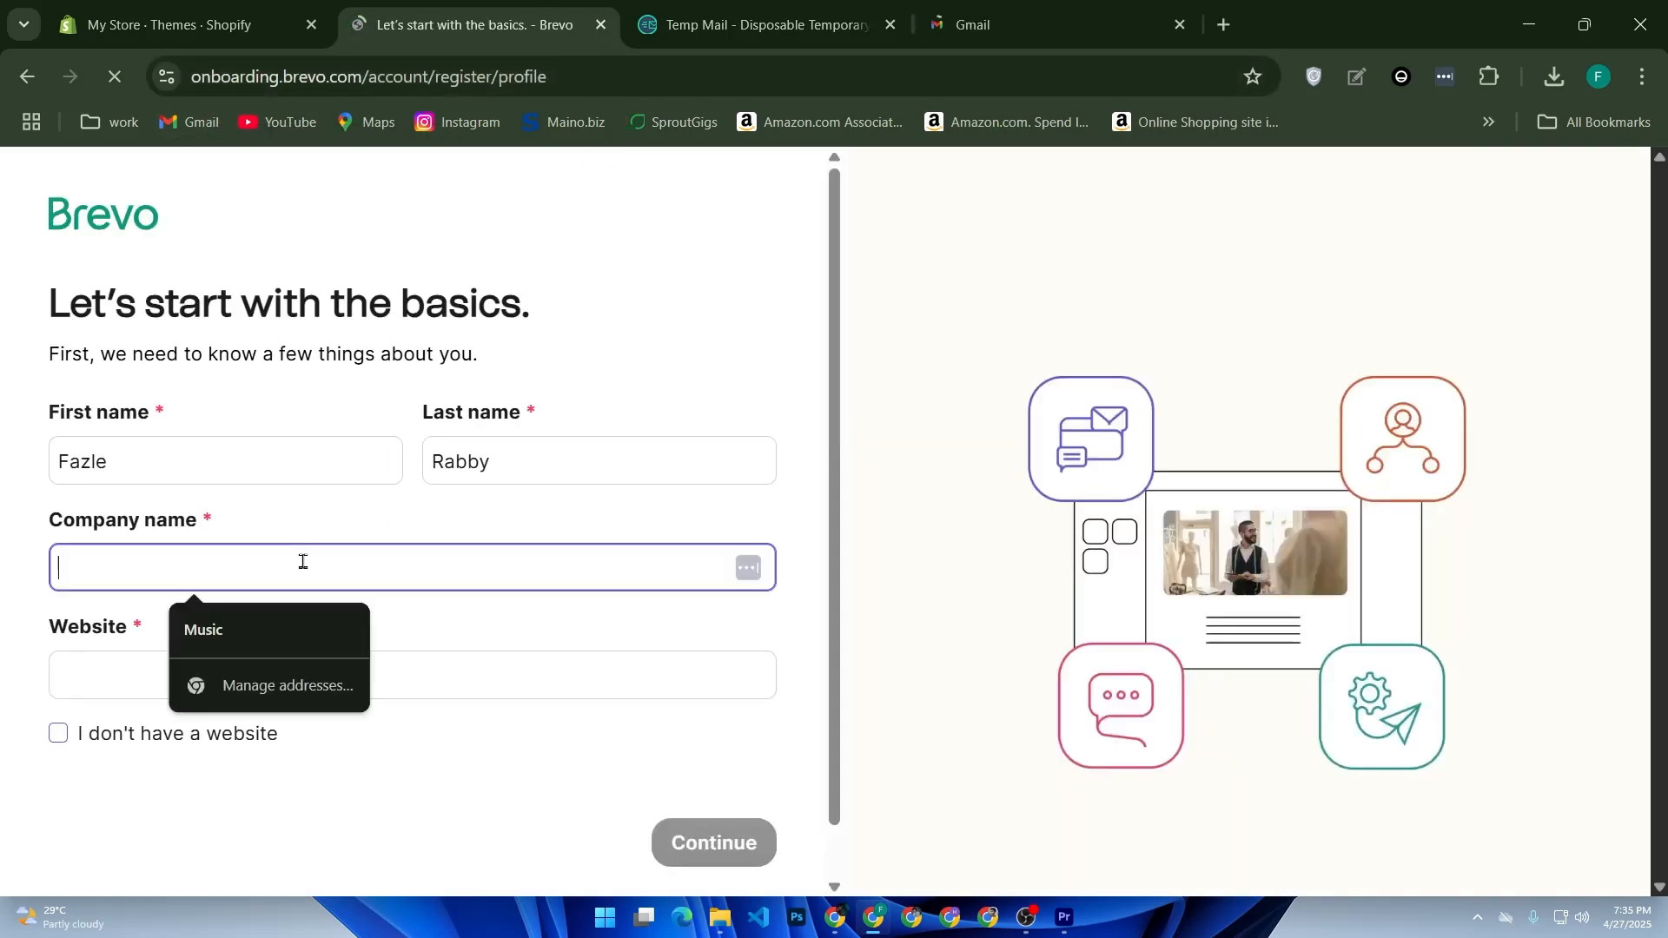
click(271, 645)
click(253, 692)
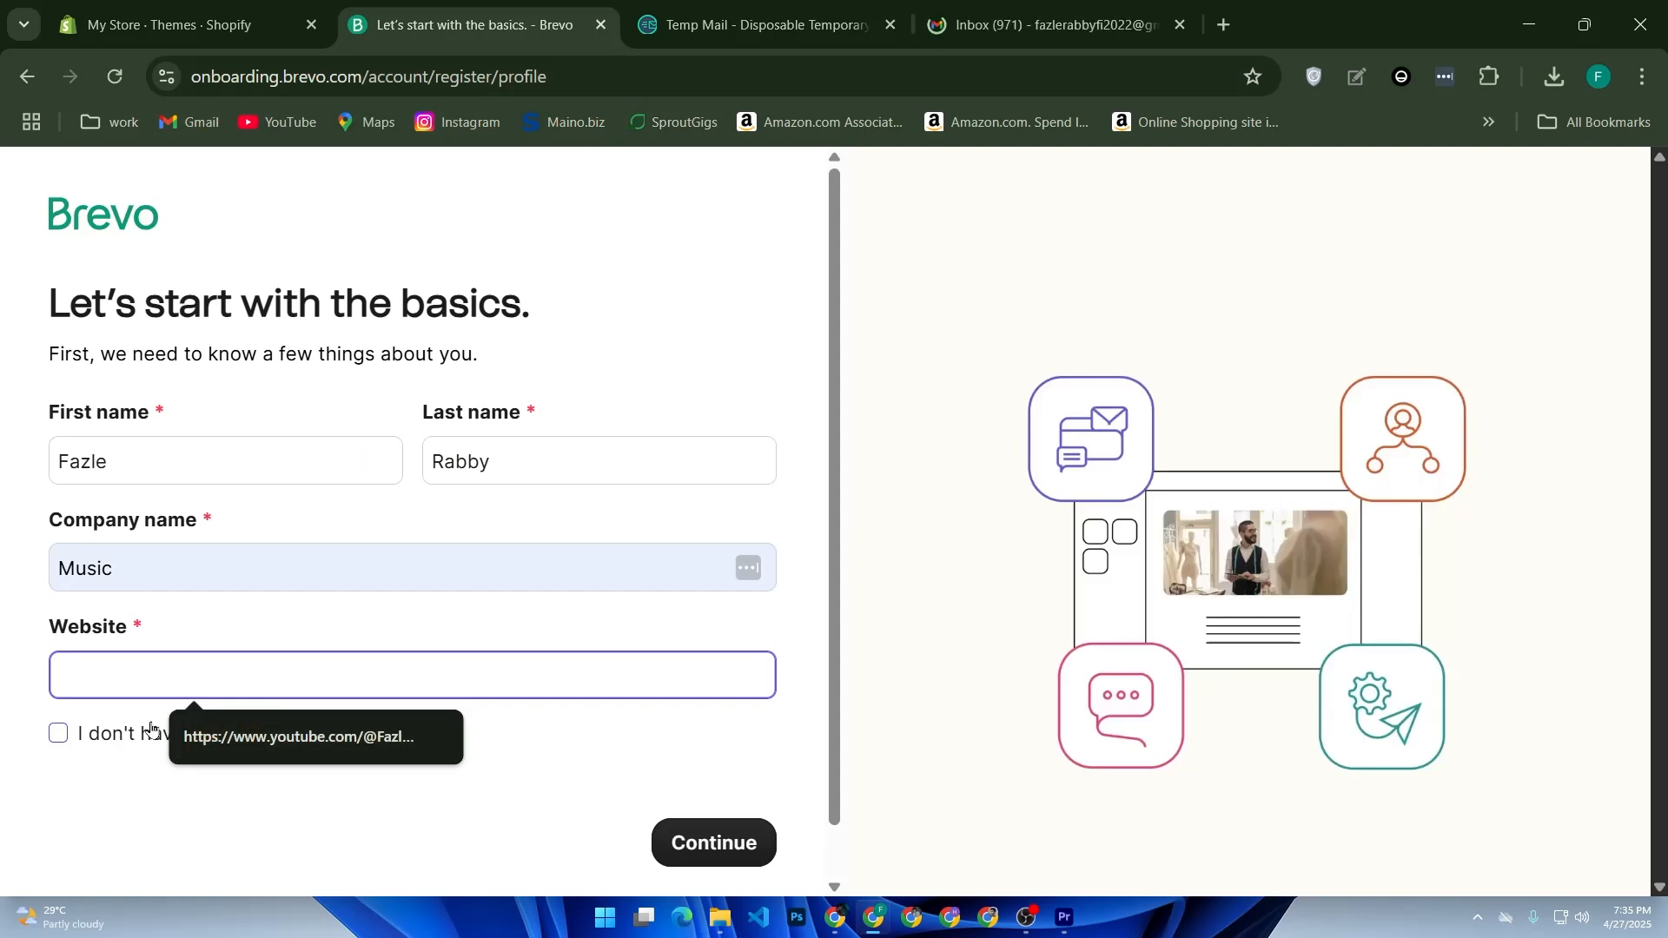
click(214, 735)
click(62, 738)
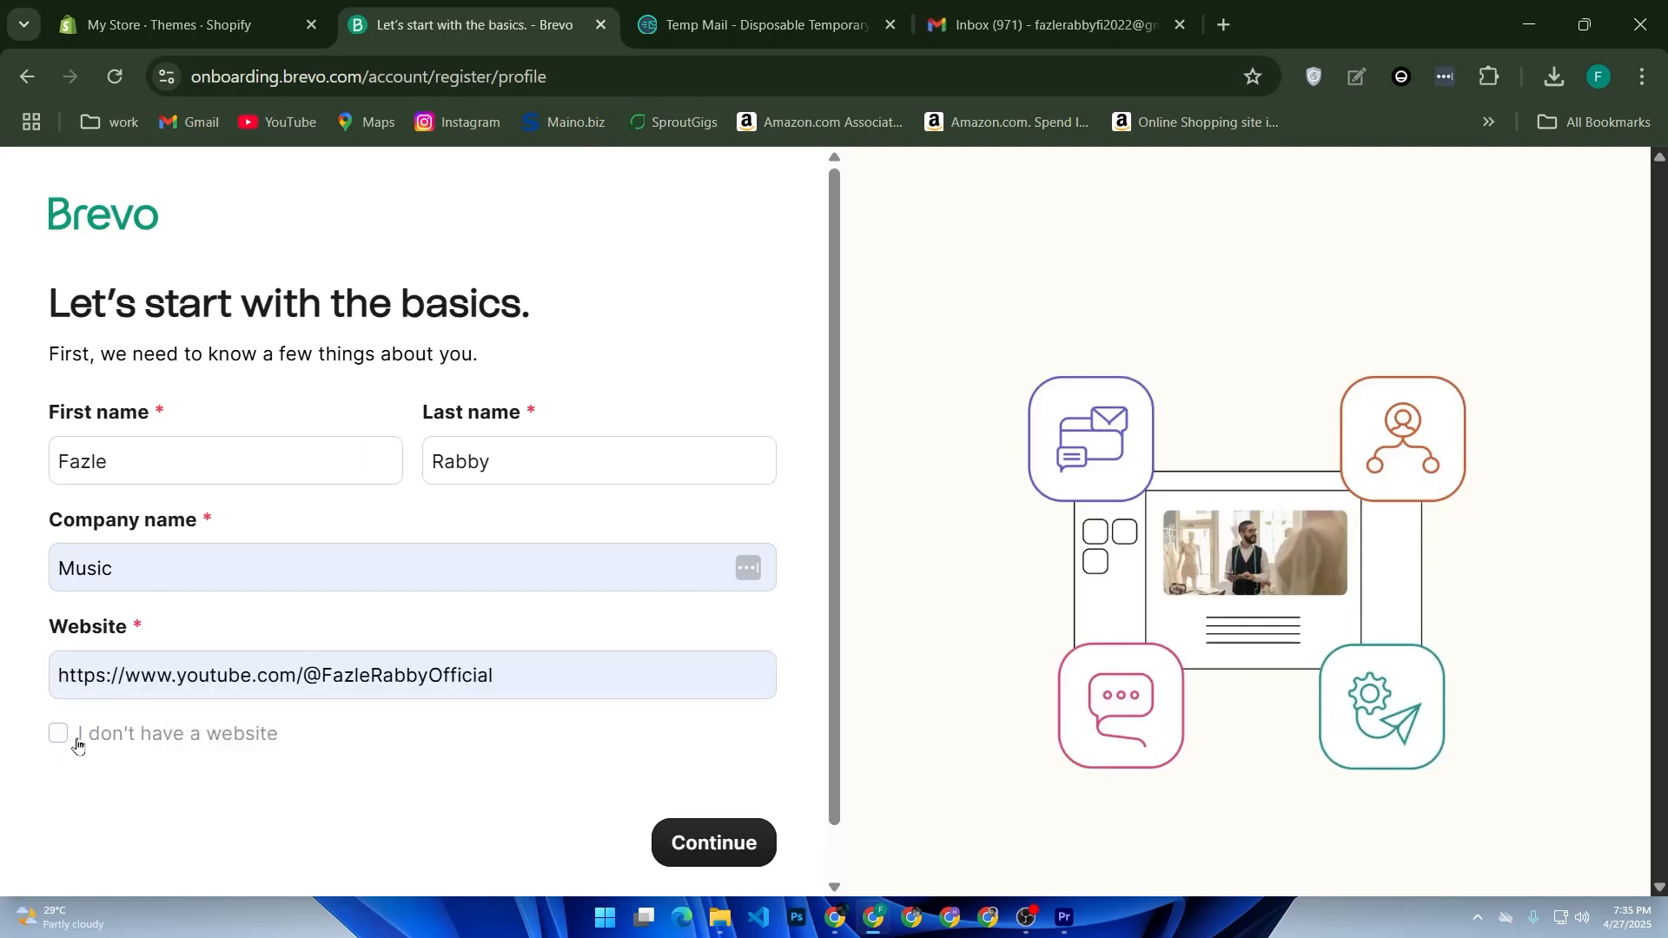
drag(517, 695, 40, 652)
key(BackSpace)
click(57, 734)
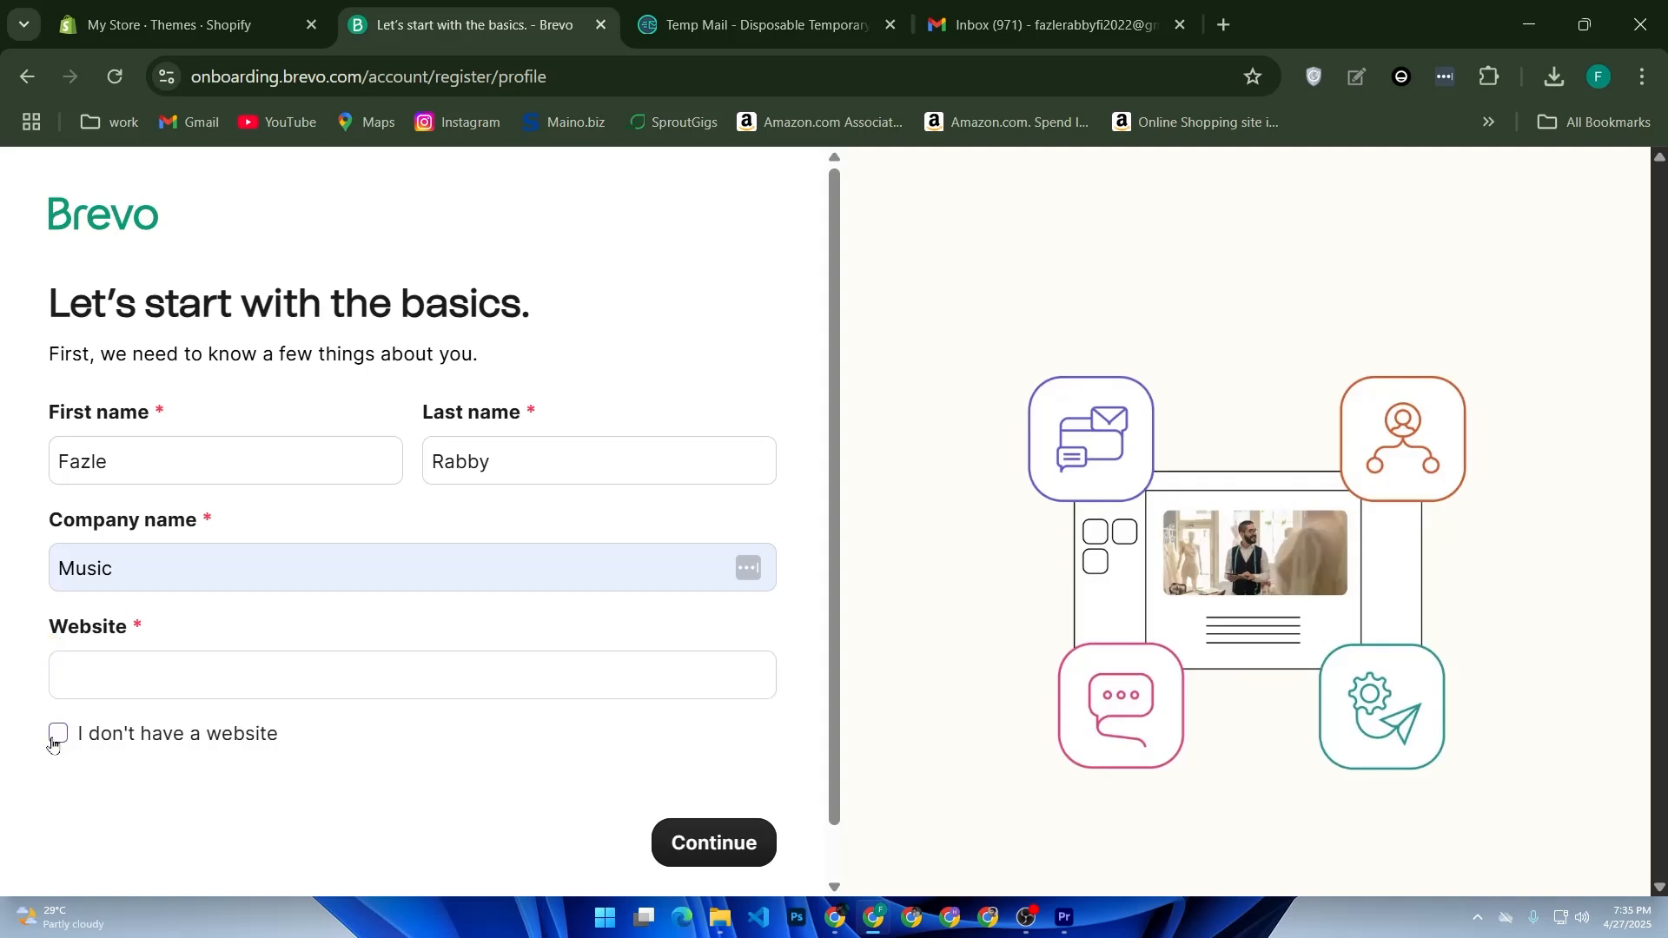
click(694, 836)
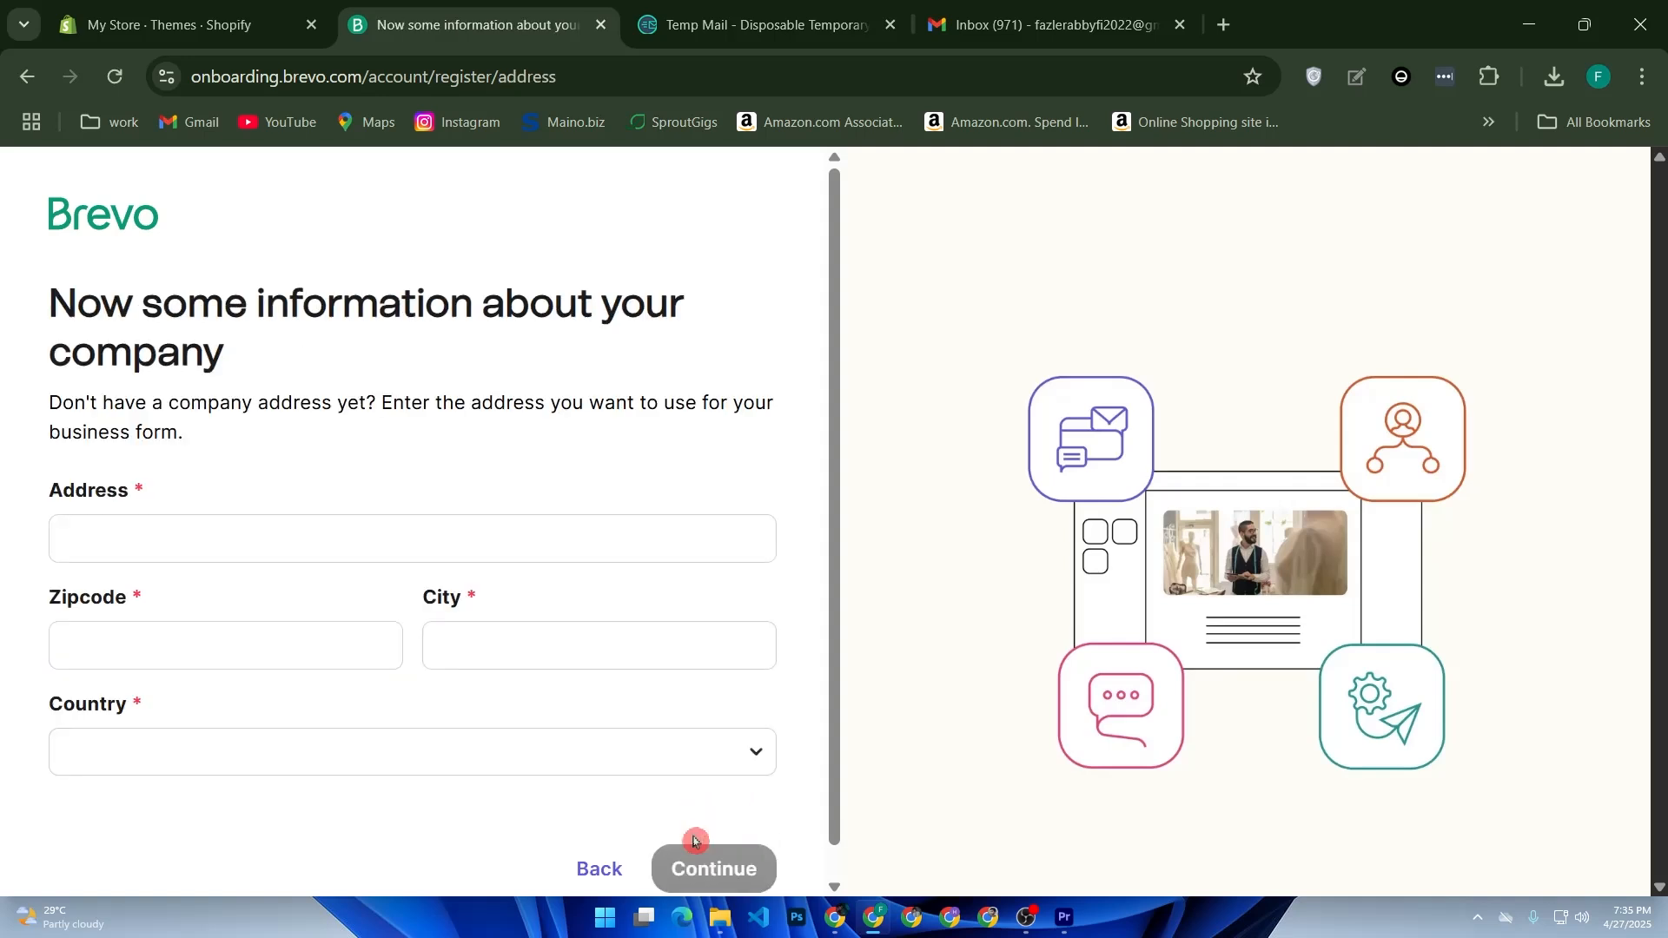
Step: Fill in the company's street address, city and zipcode from the saved suggestions
click(540, 543)
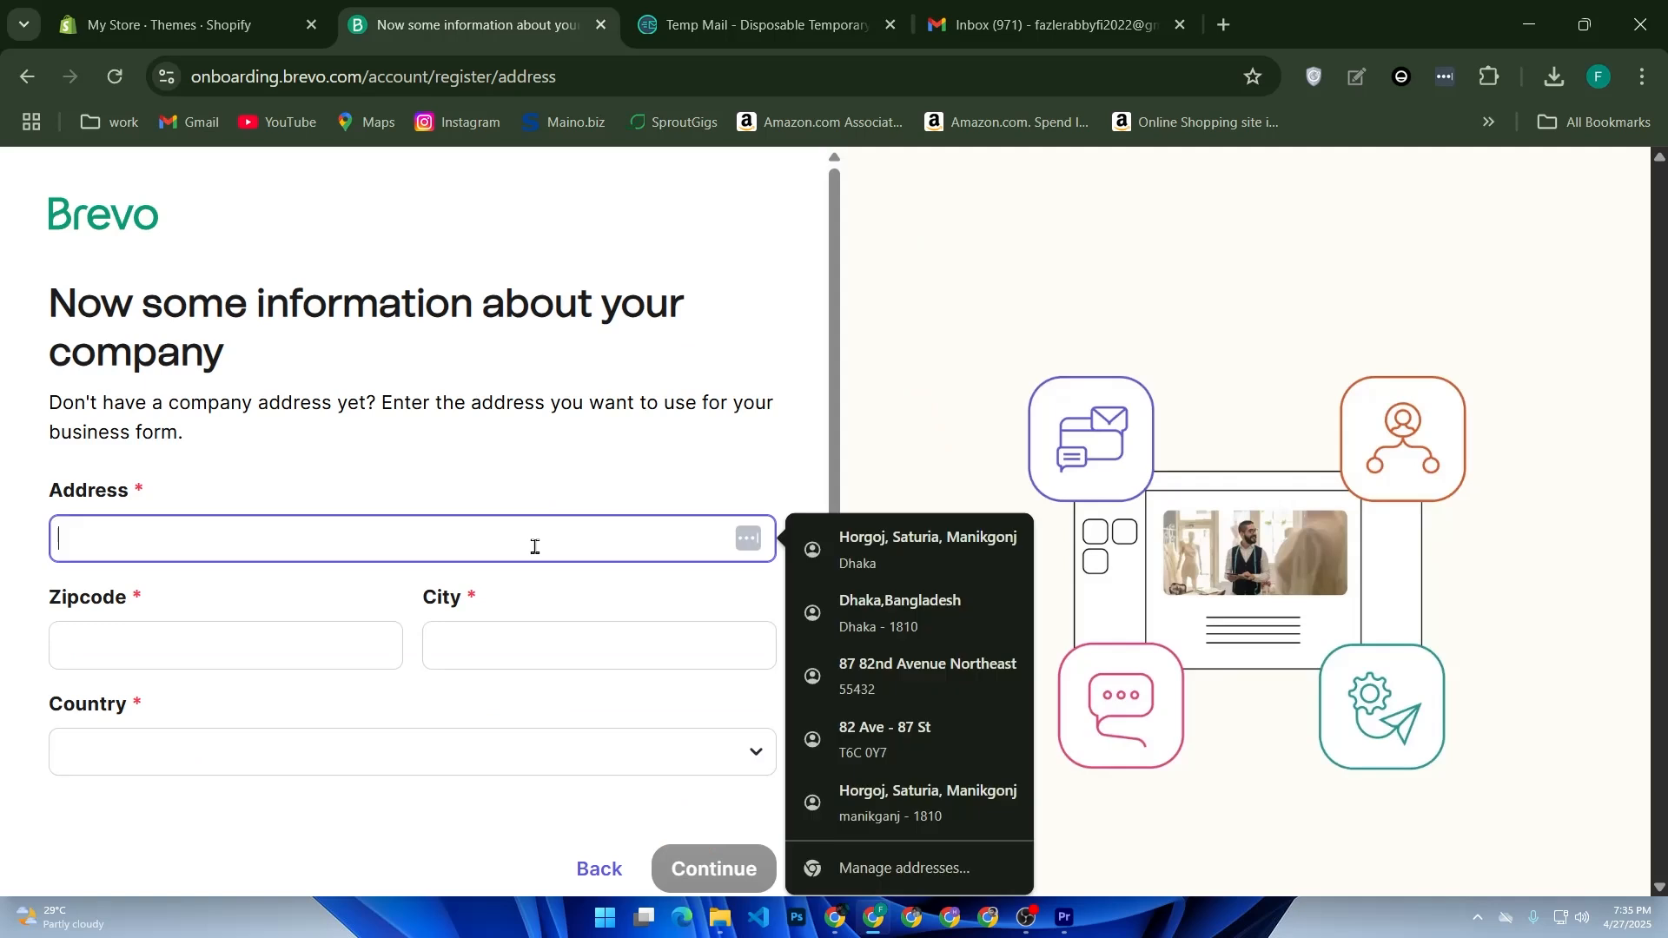
click(823, 547)
click(232, 656)
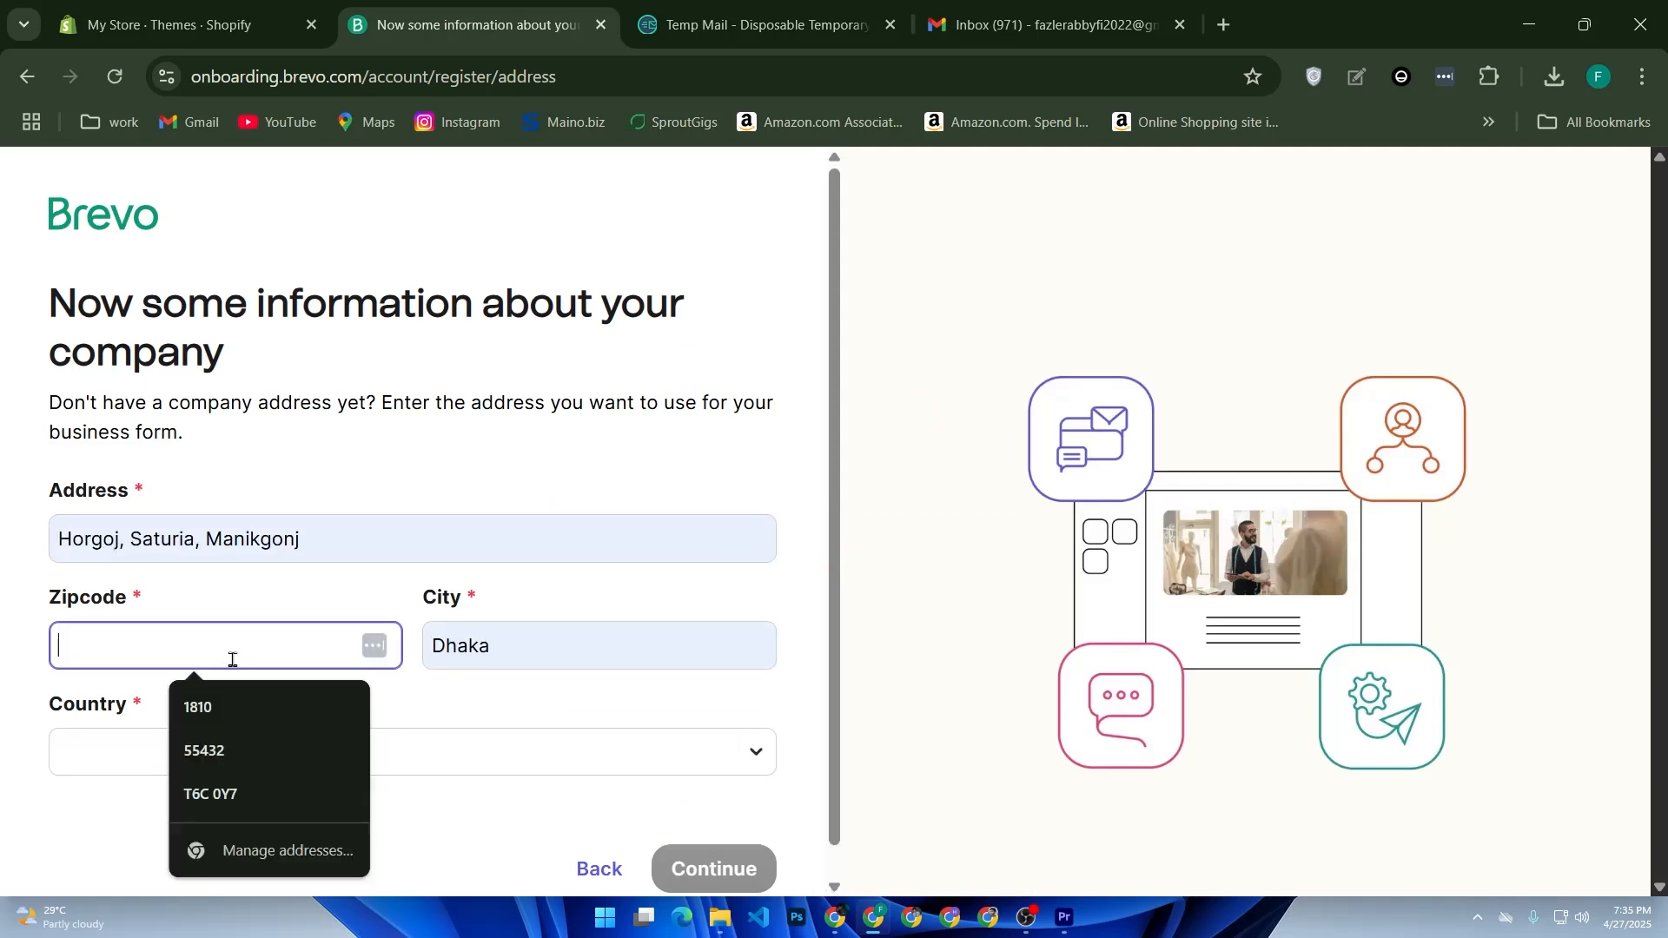
click(246, 712)
Step: Choose Bangladesh as the country and submit the company information, updating the address saved in the browser
click(206, 757)
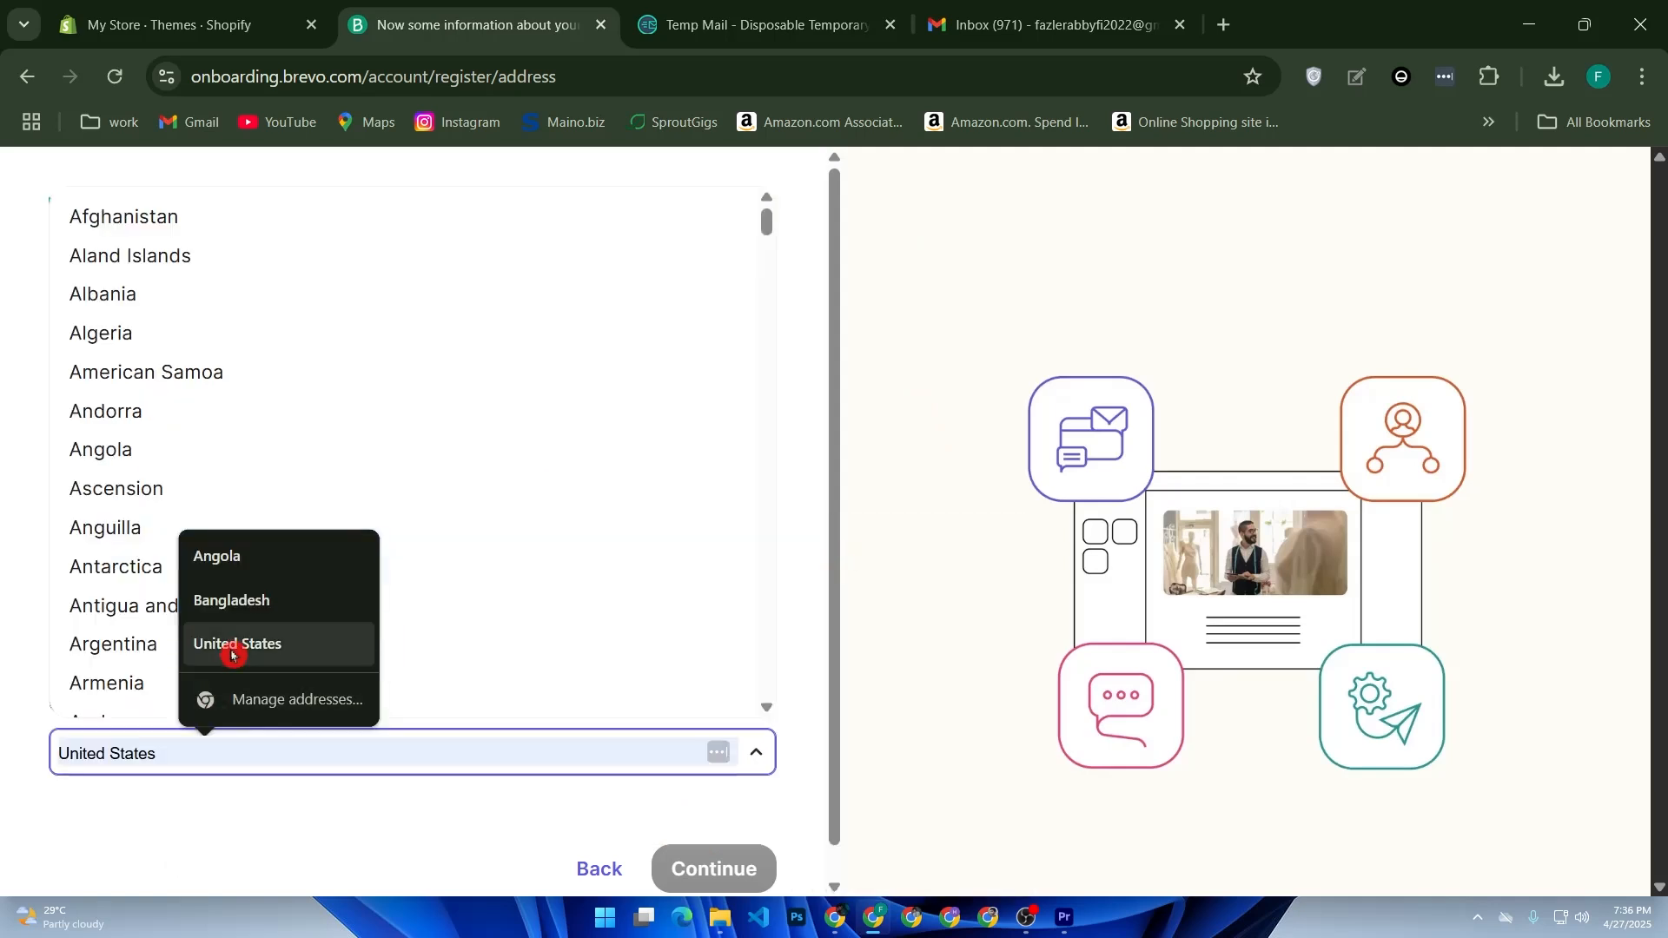
click(227, 602)
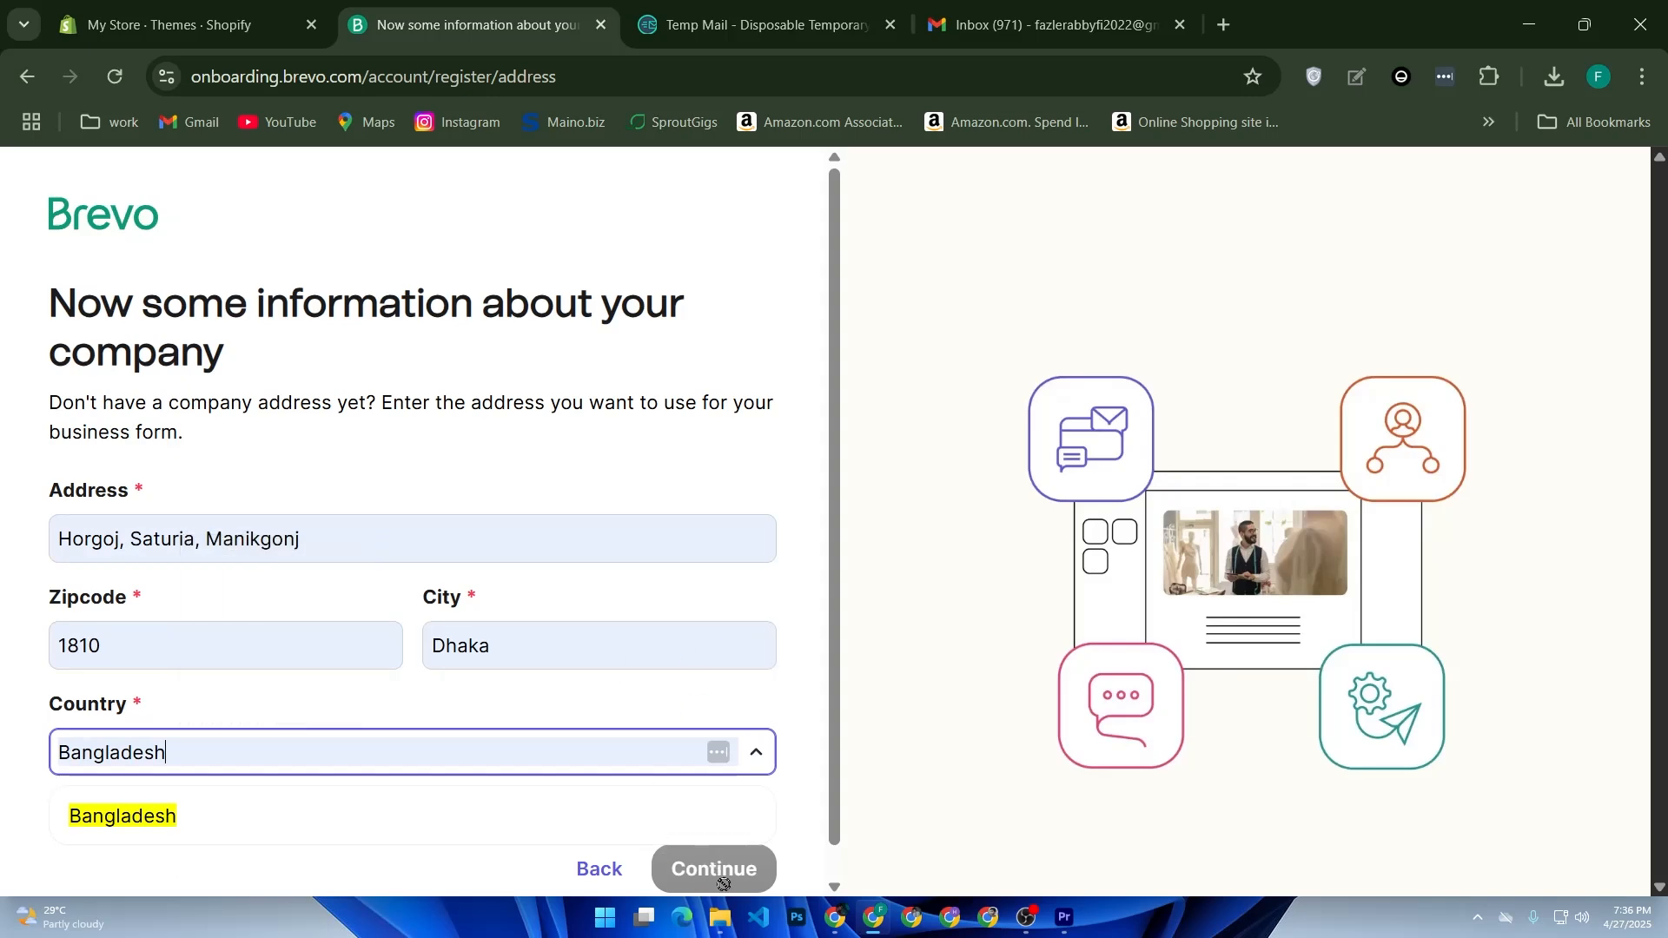
click(417, 812)
click(737, 867)
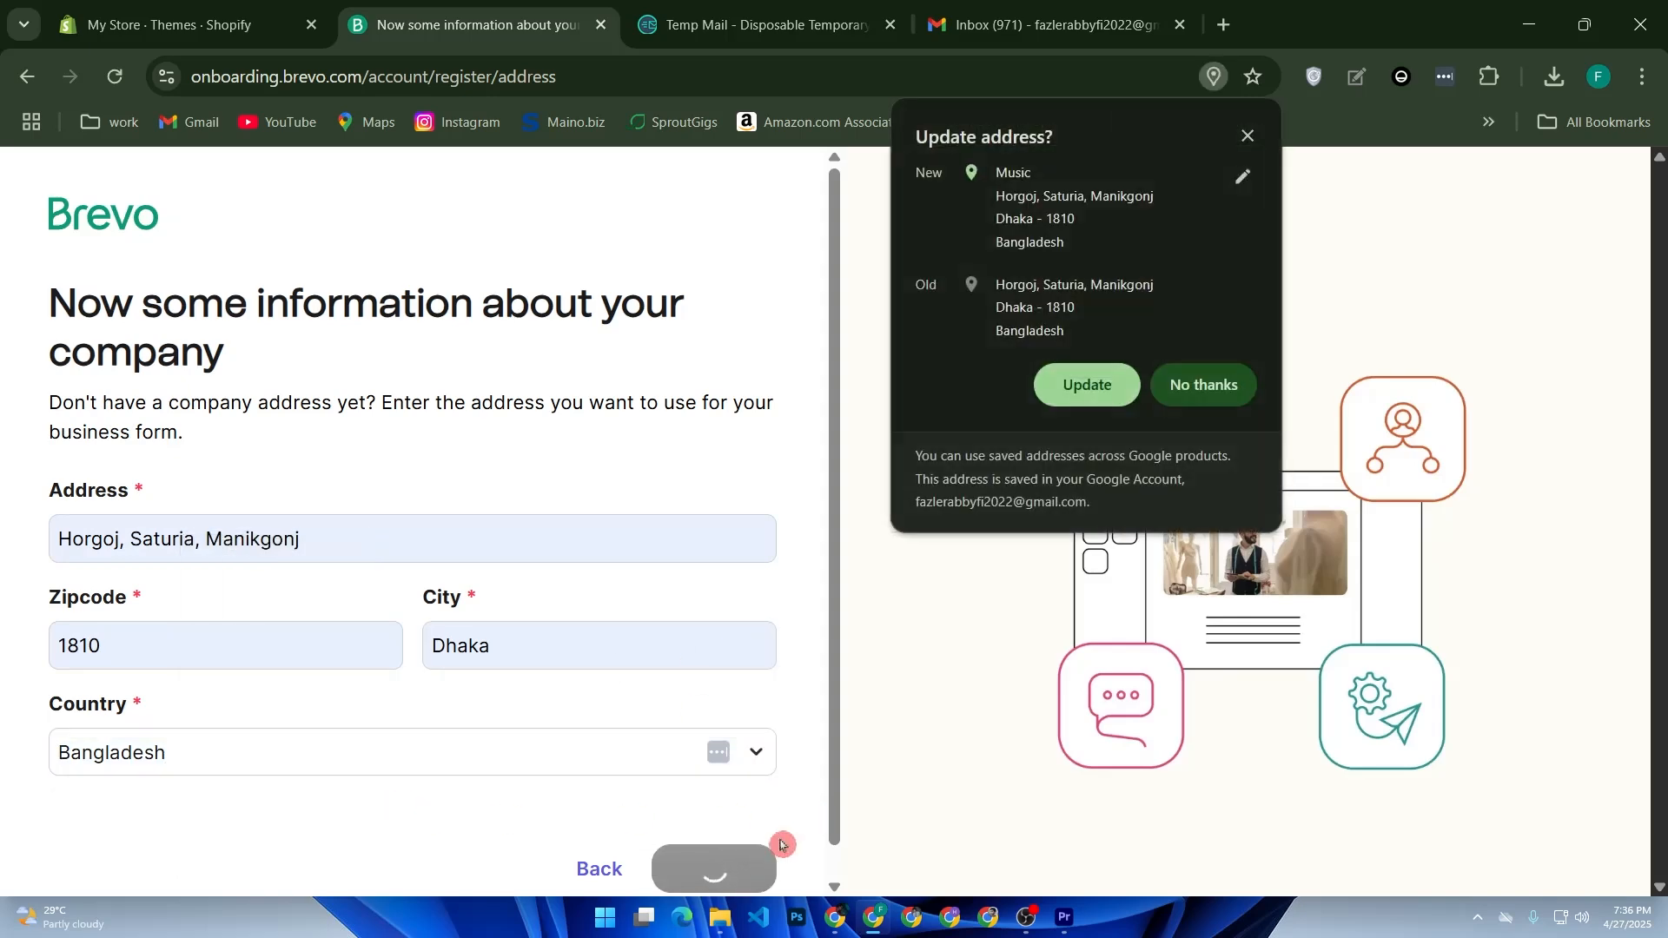
click(1096, 382)
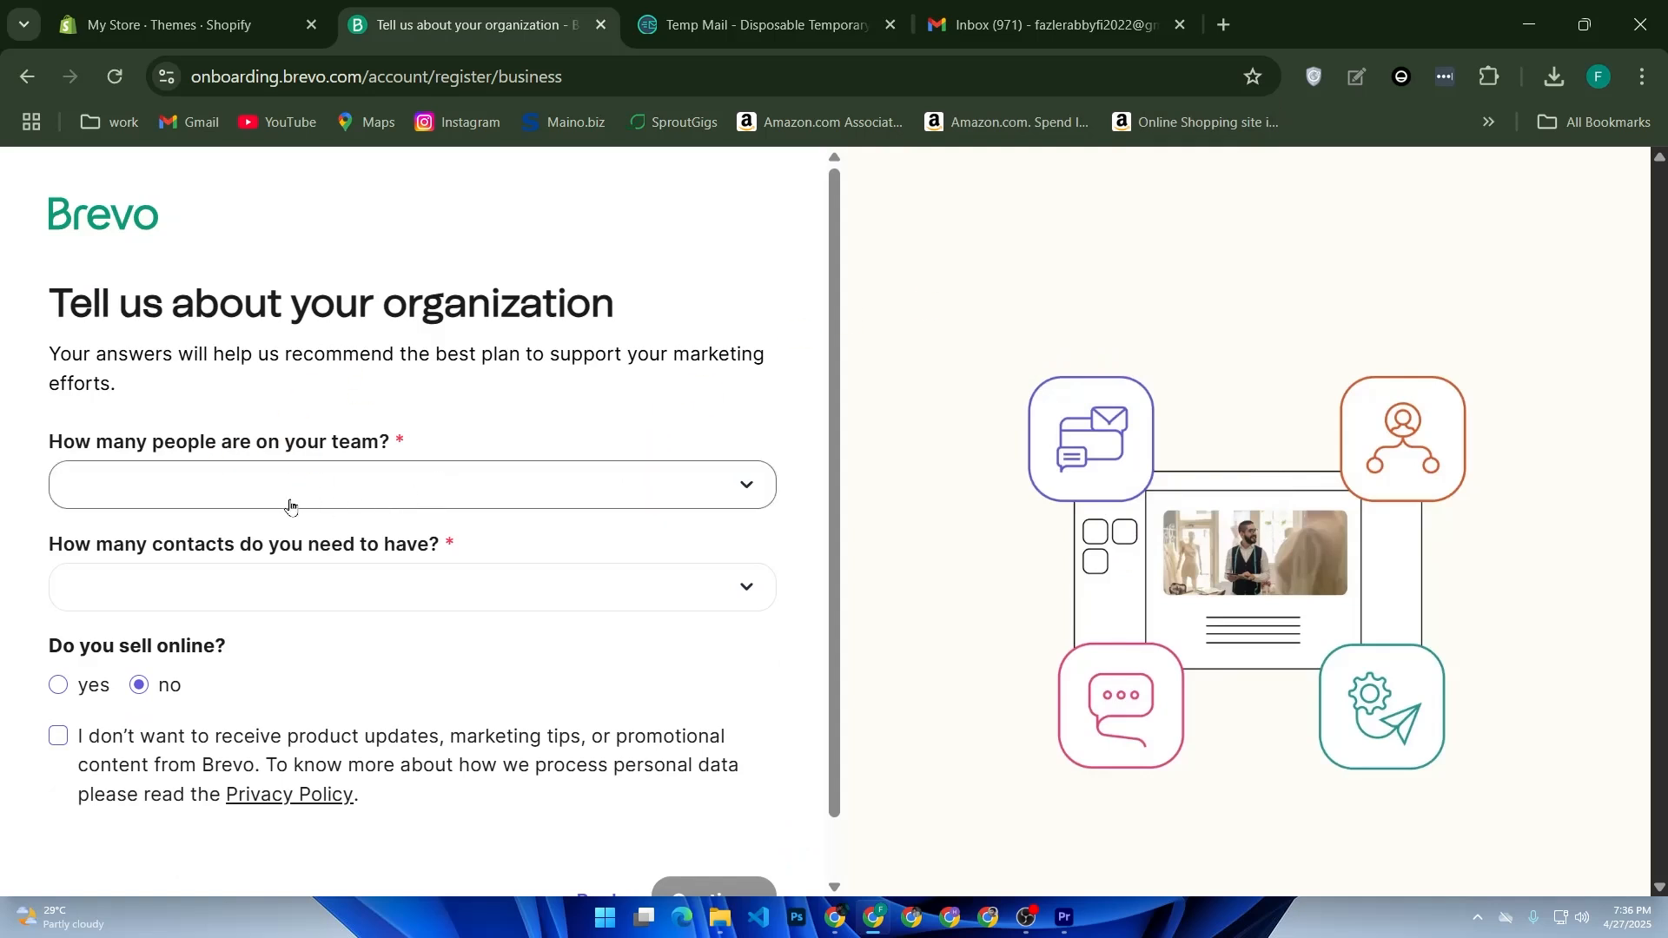
Step: Set the team size to 0-1 employee and the needed contacts to 1-500, and submit the organization form with its remaining options
drag(50, 442, 443, 450)
click(428, 486)
click(287, 553)
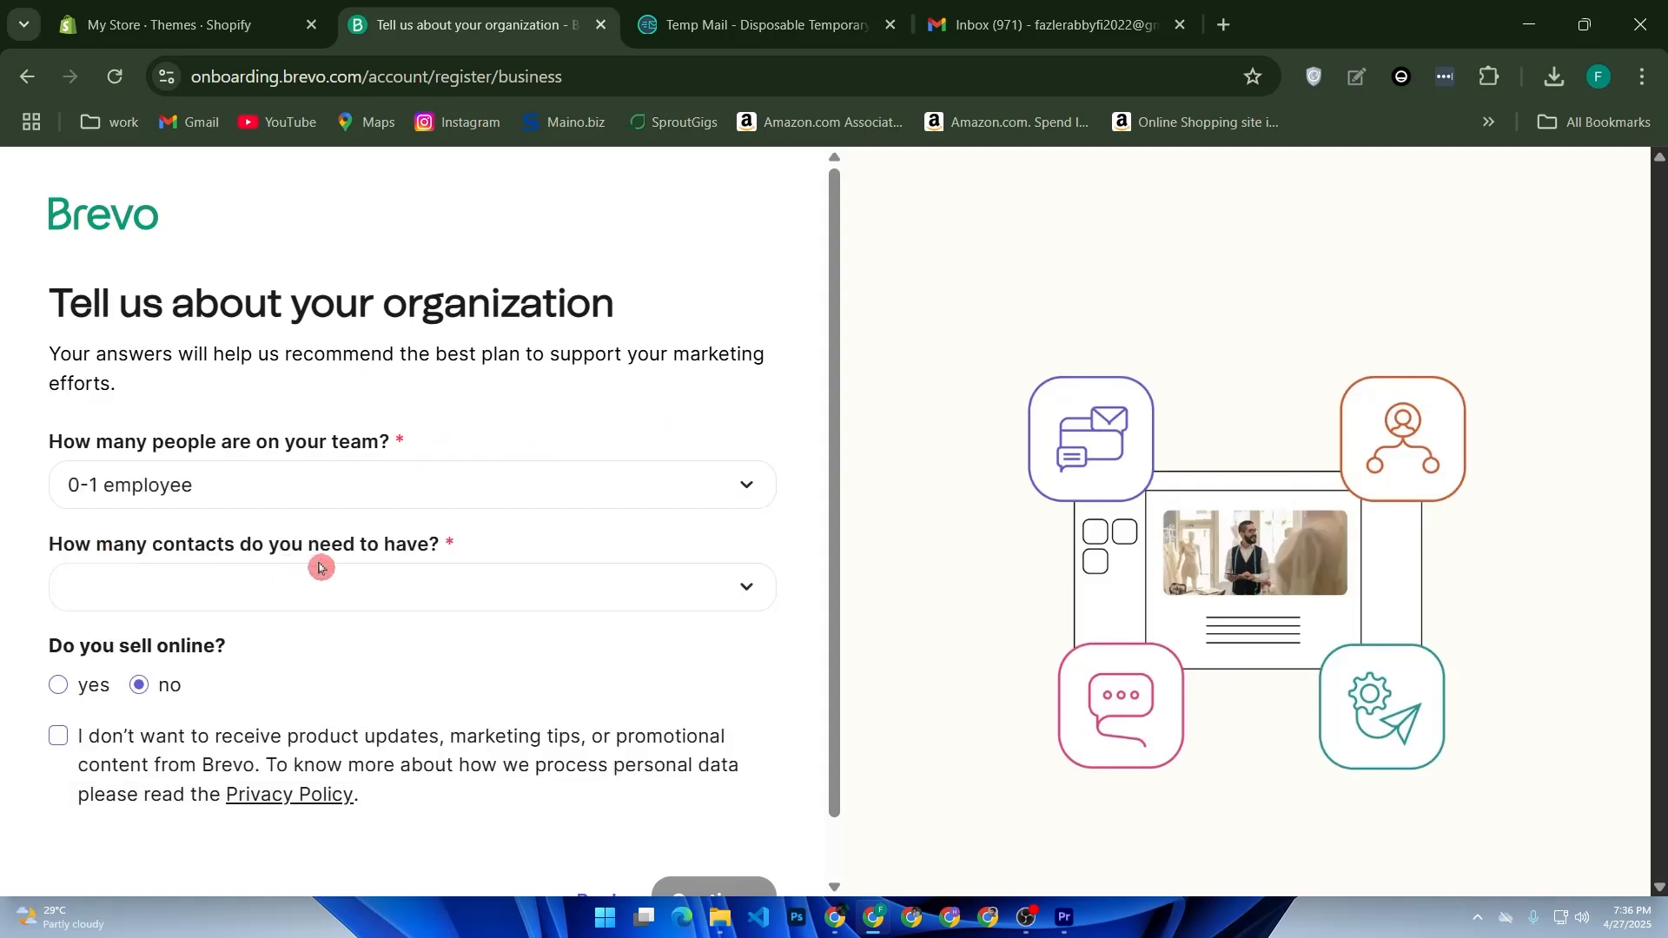
click(286, 588)
click(177, 295)
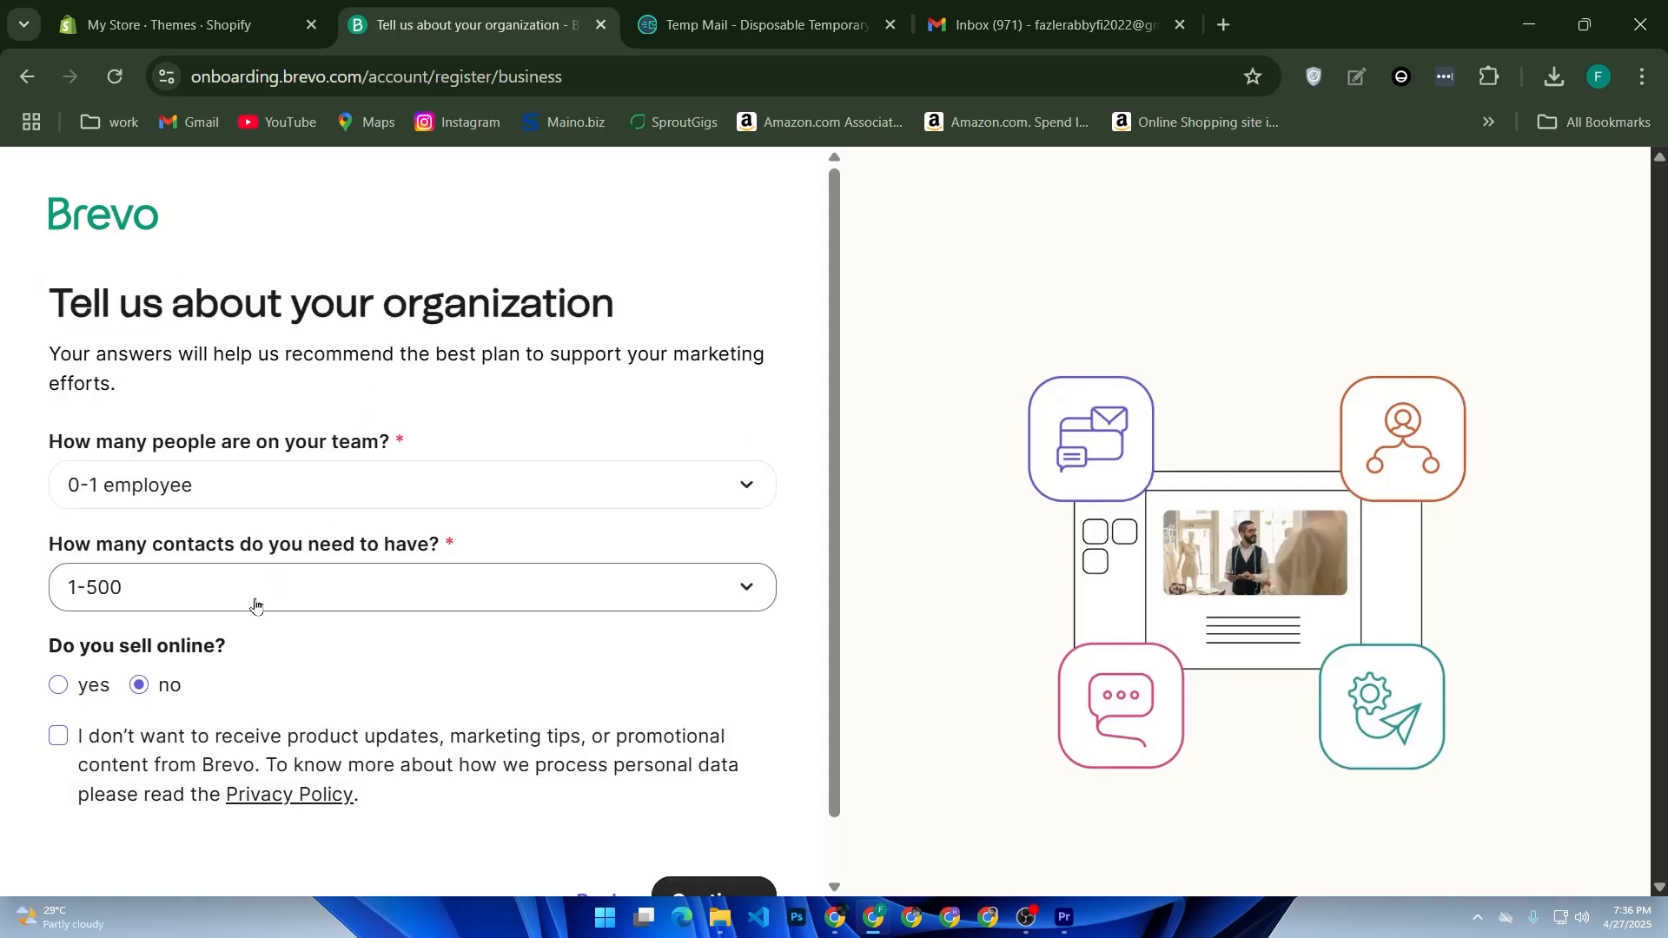
scroll(261, 659, down, 1)
click(98, 636)
click(112, 670)
click(708, 821)
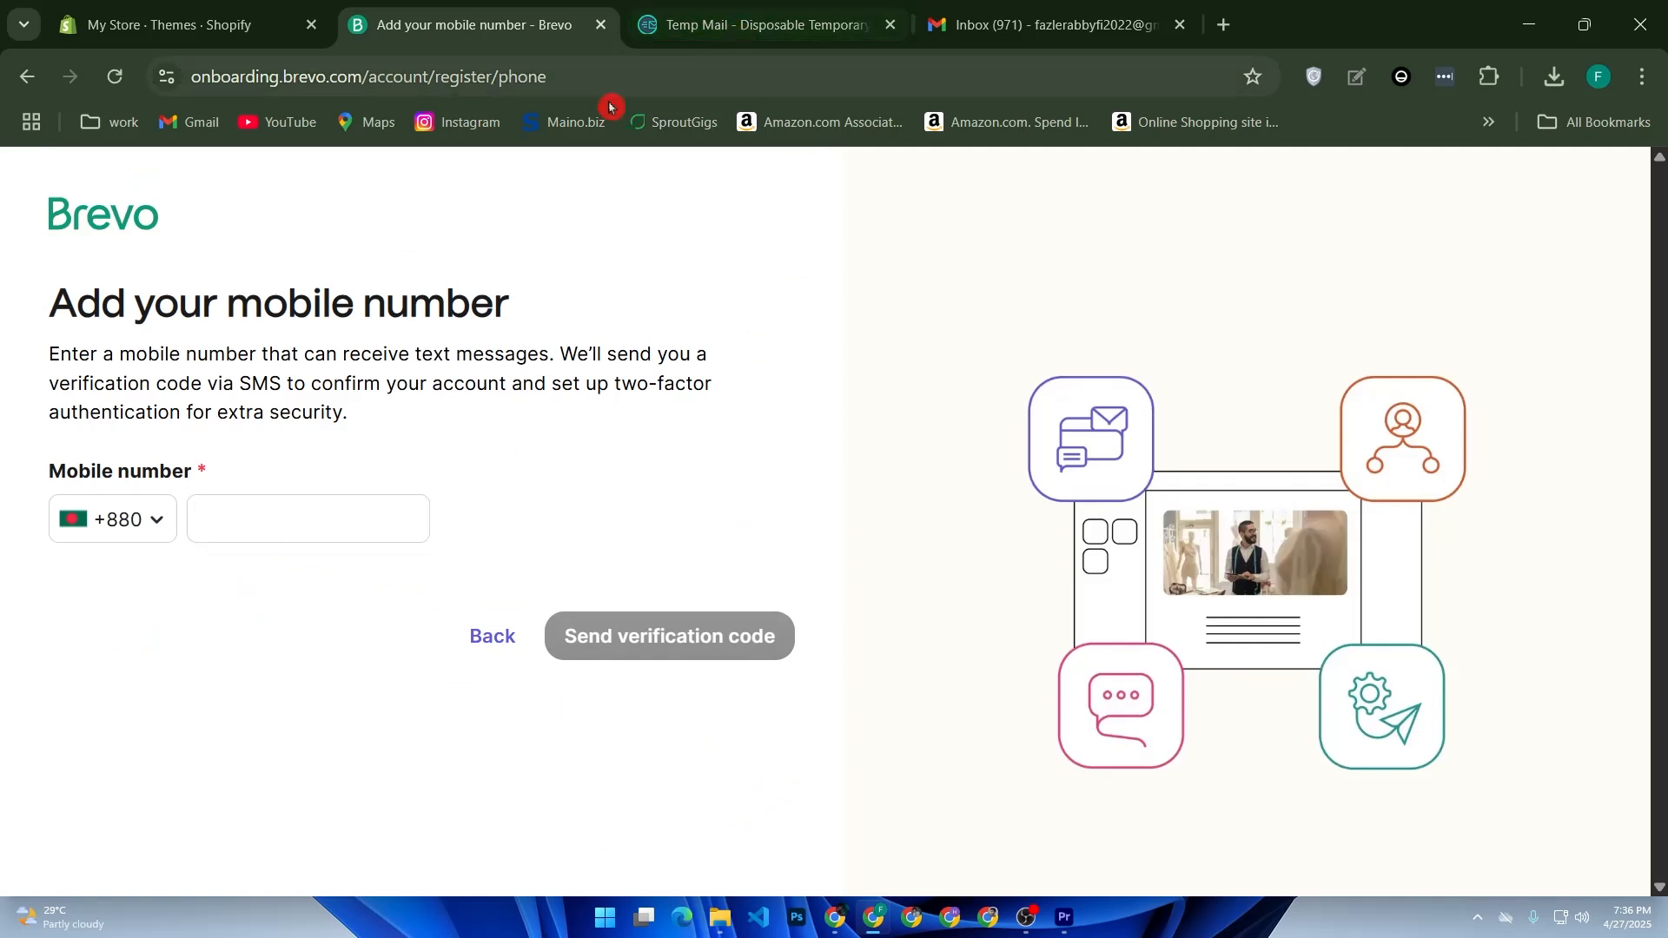
Step: Enter the mobile number and have the SMS verification code sent to it
click(388, 515)
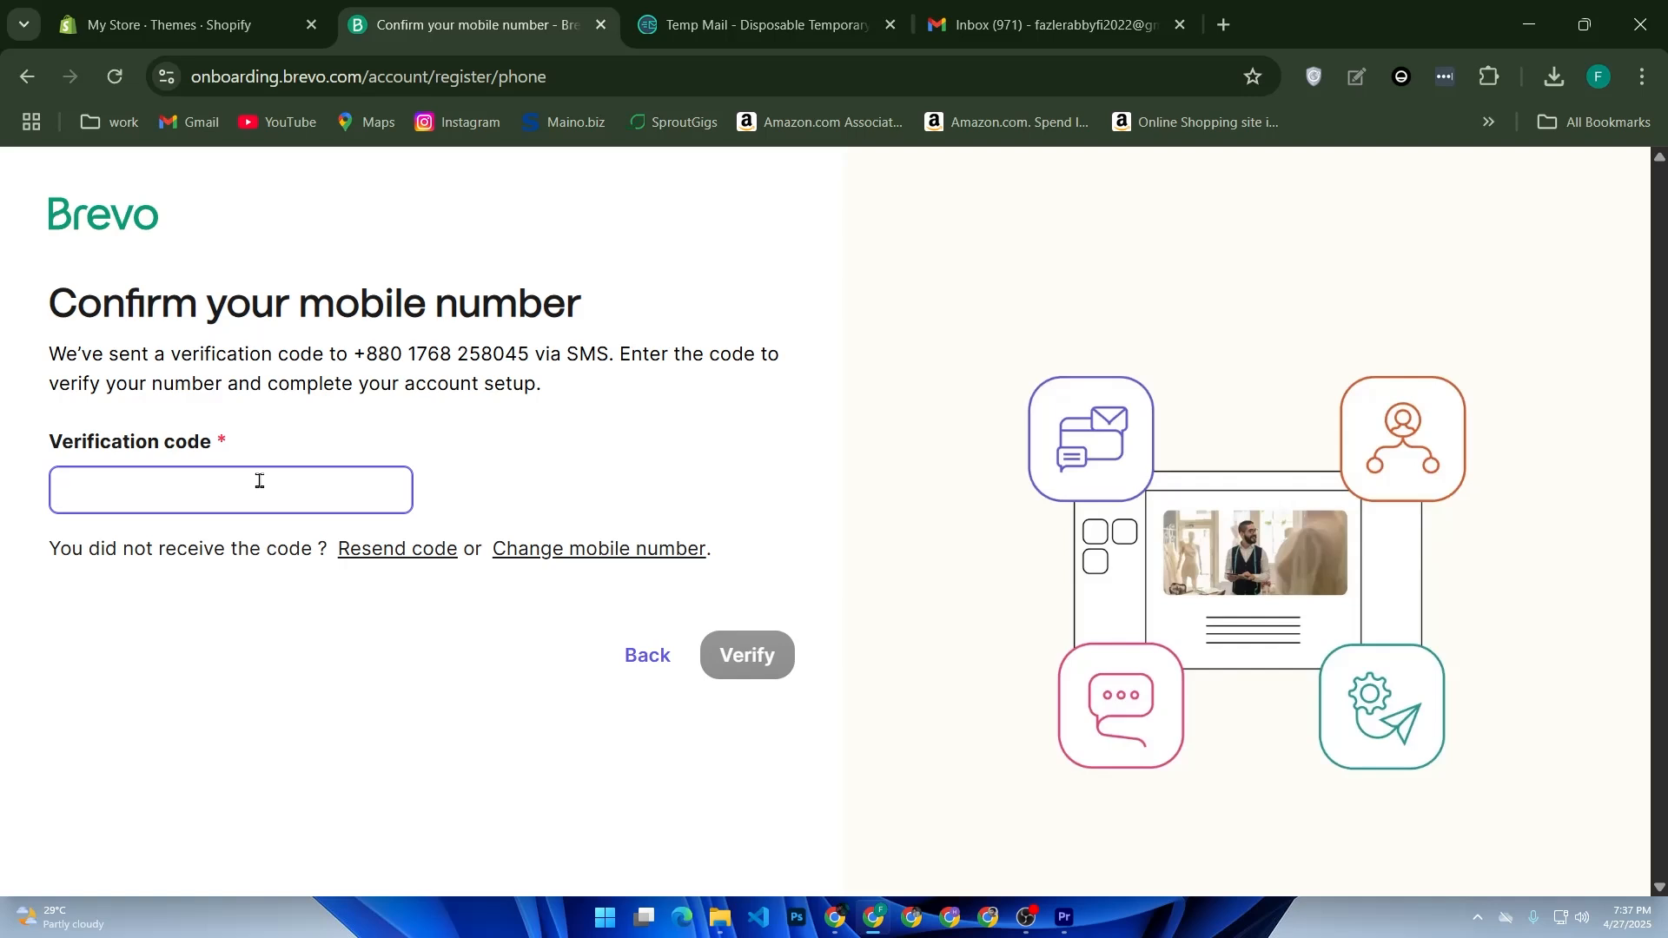
Step: Close the Temp Mail and Gmail inbox tabs, keeping the mobile number confirmation page open
click(307, 465)
click(129, 227)
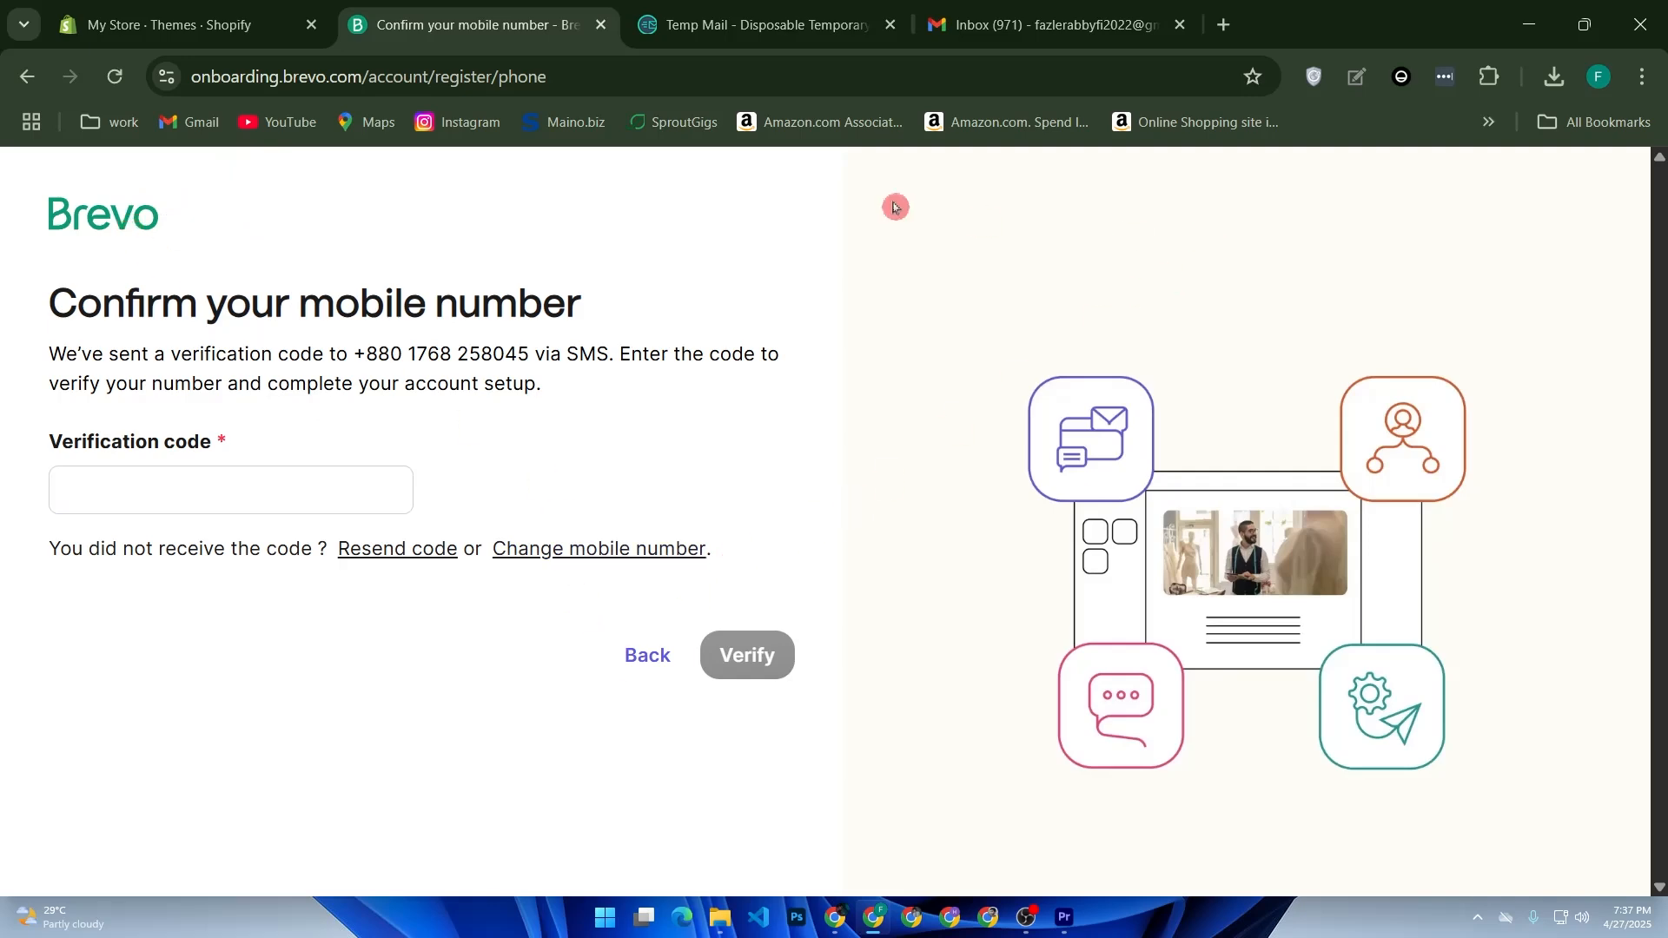
click(860, 26)
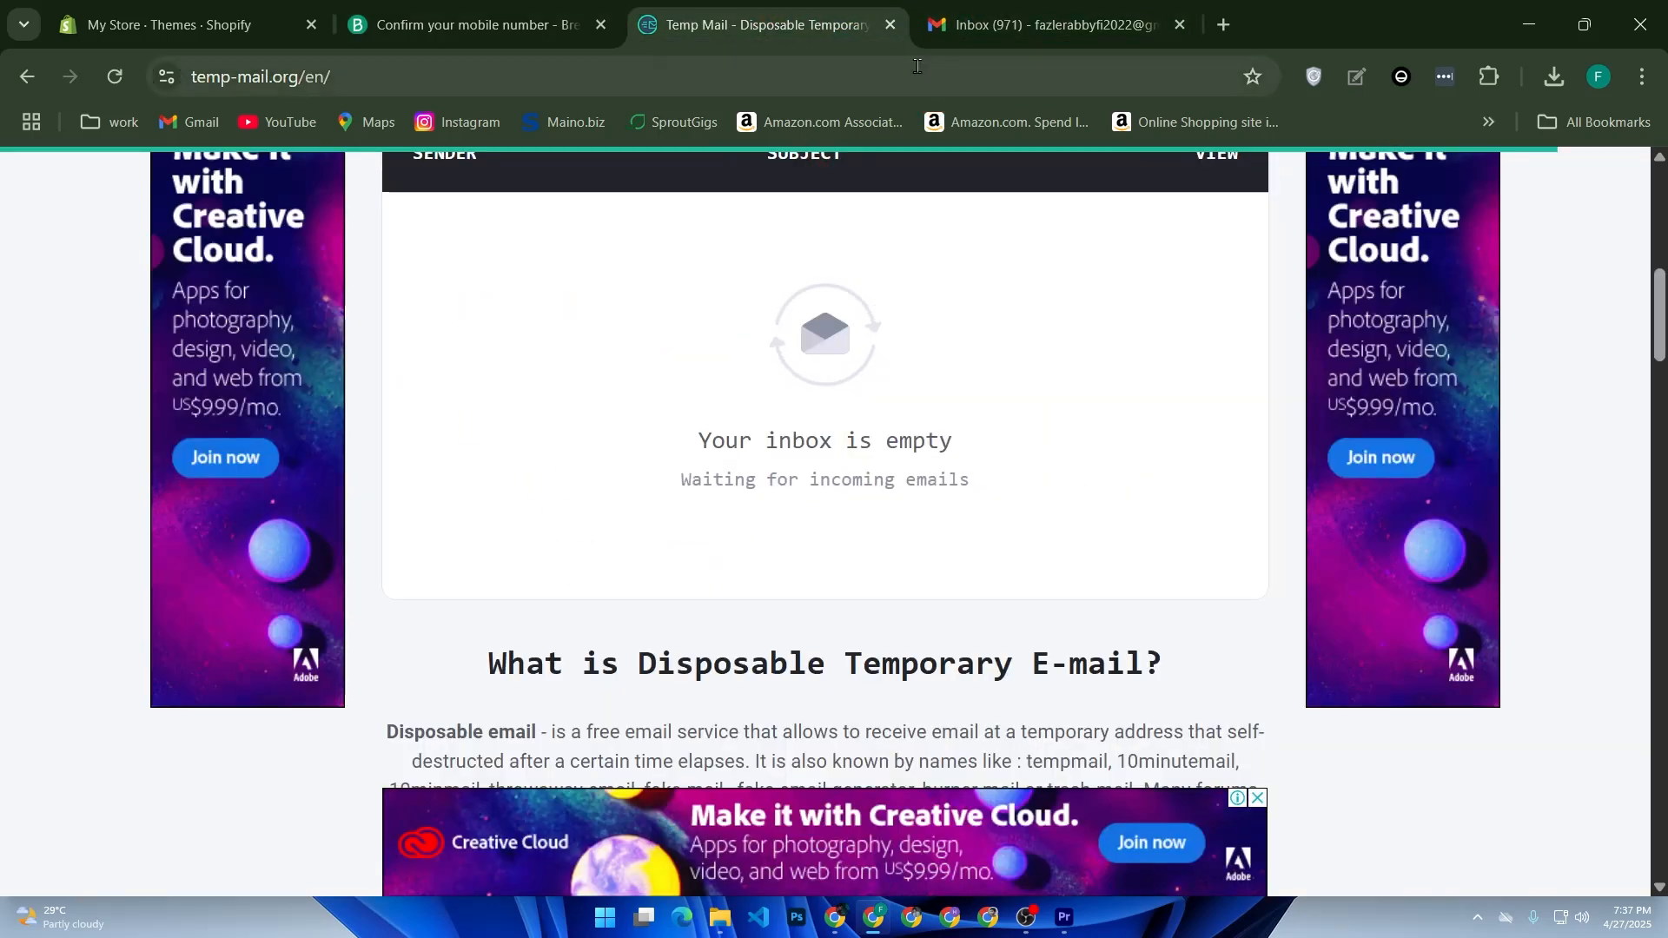
click(890, 24)
click(898, 26)
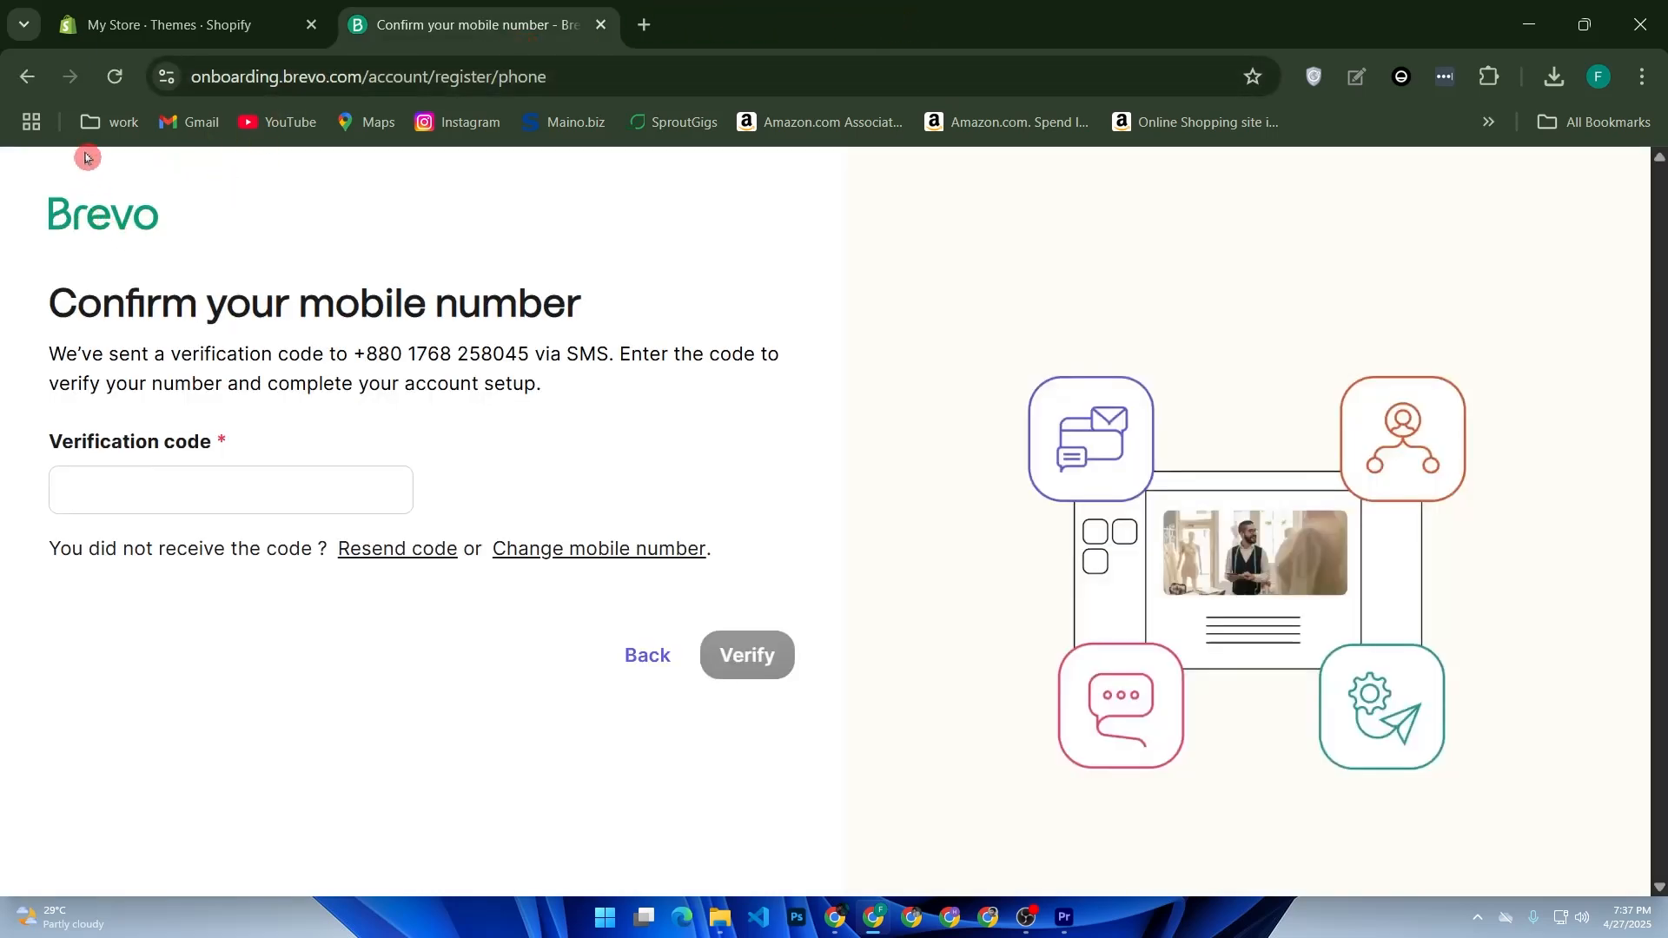
Step: Reload the mobile number confirmation page and try to go back through the earlier registration pages
click(116, 77)
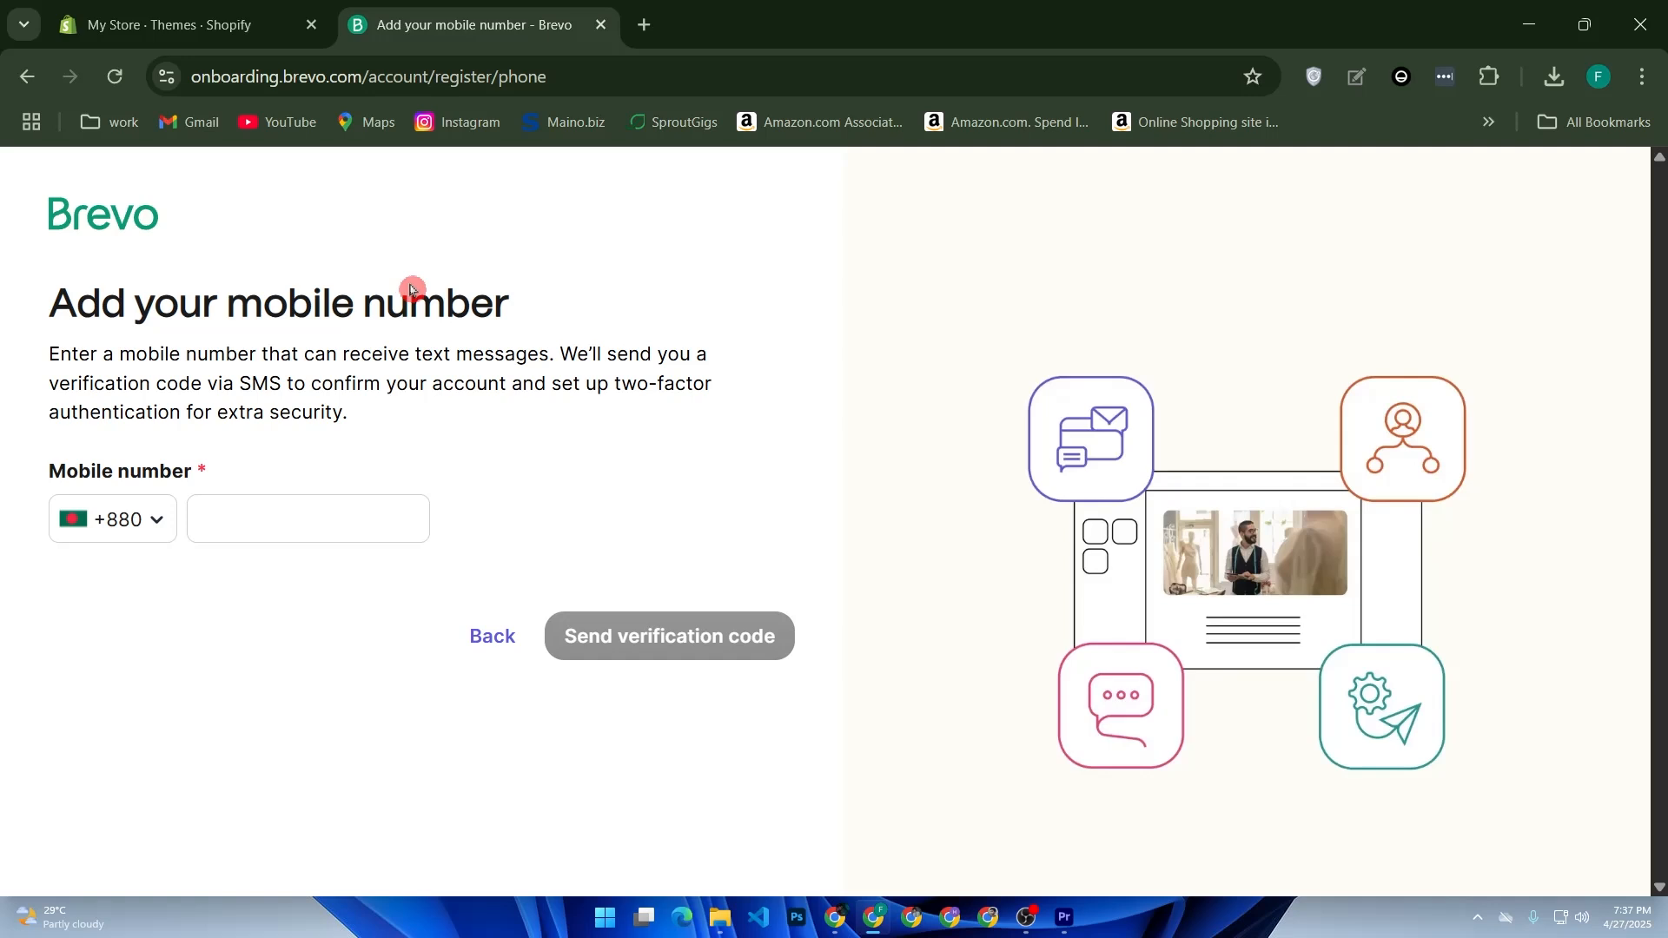
key(alt+Left)
key(alt+Left)
key(alt+Left)
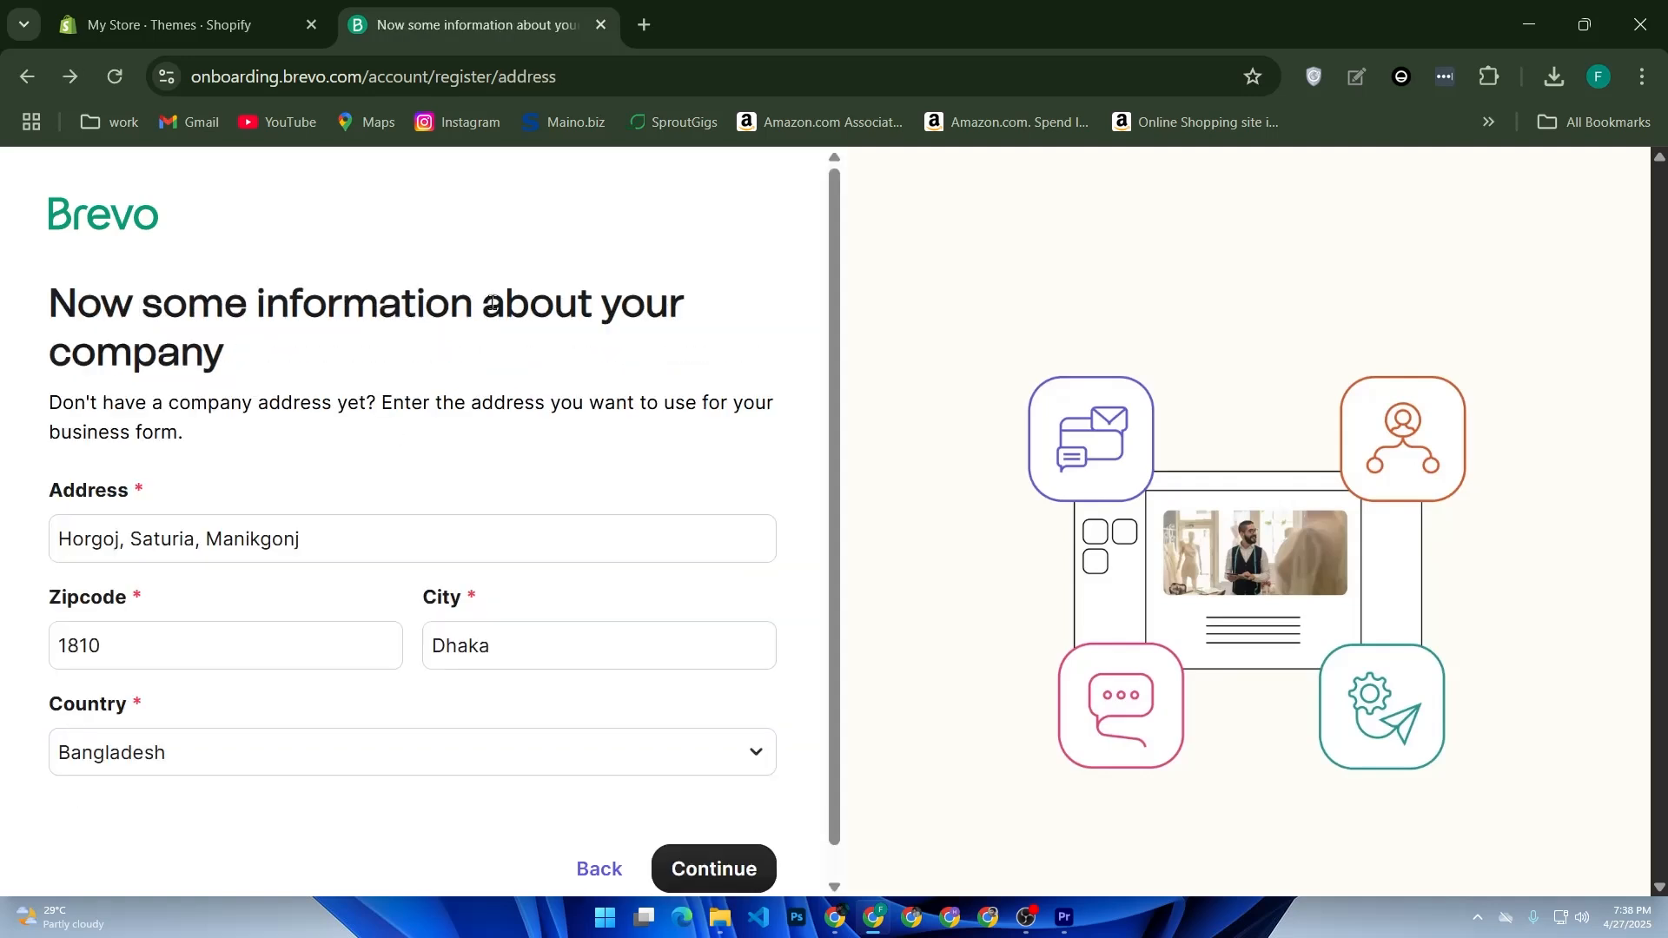
key(alt+Left)
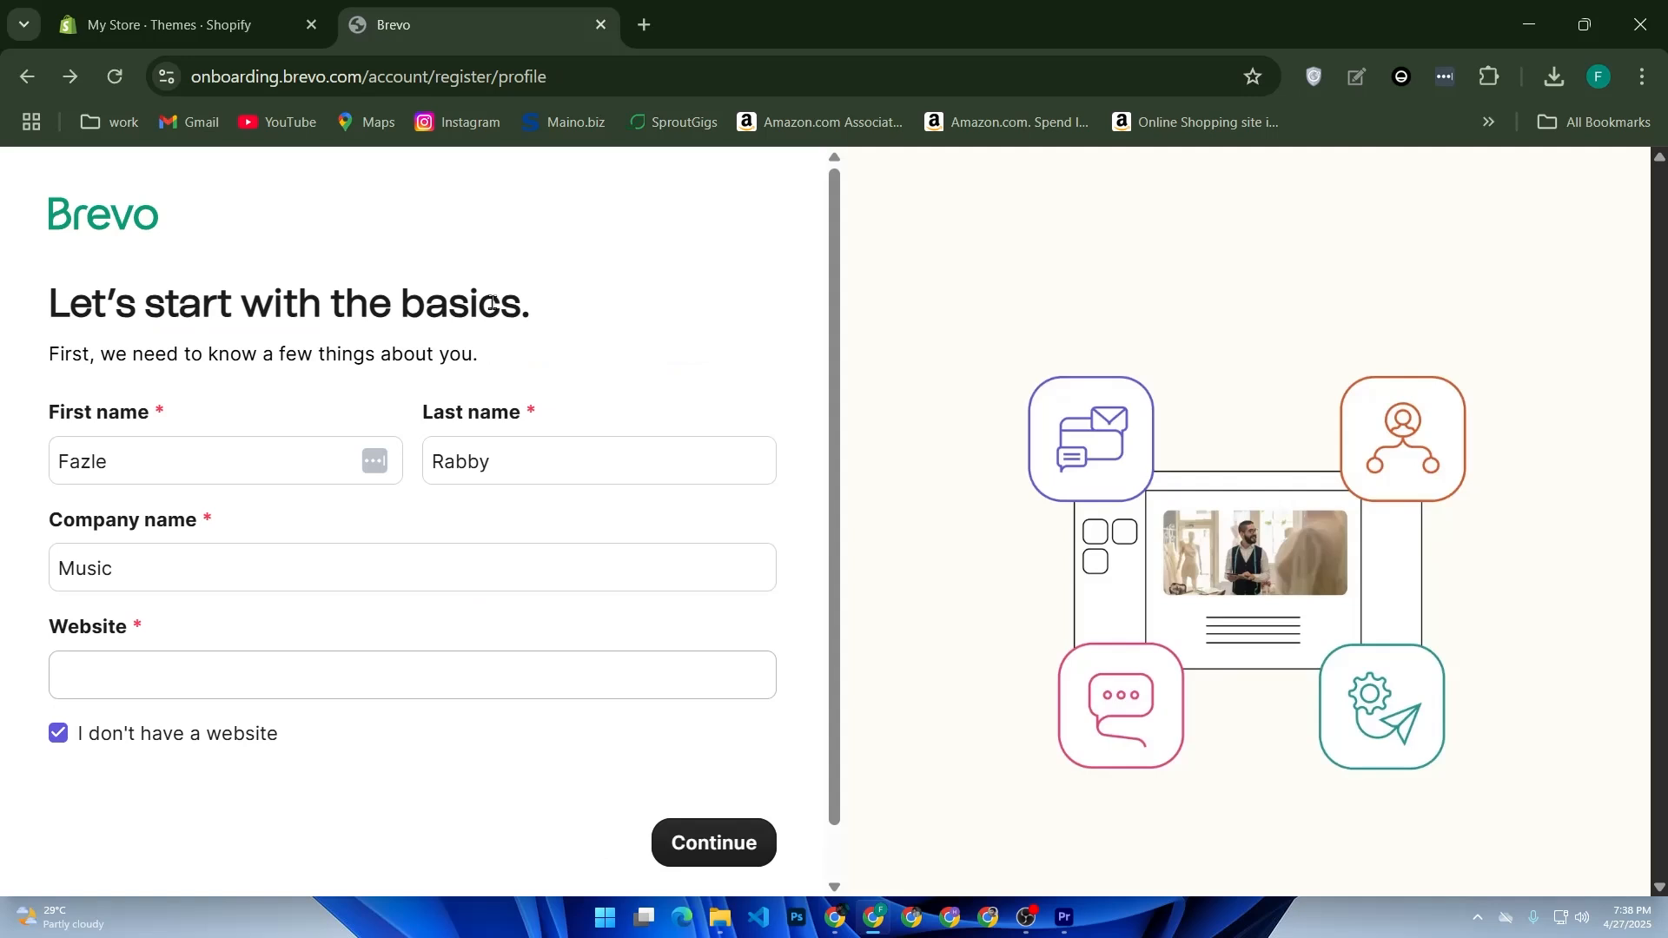
key(alt+Left)
key(alt+Left)
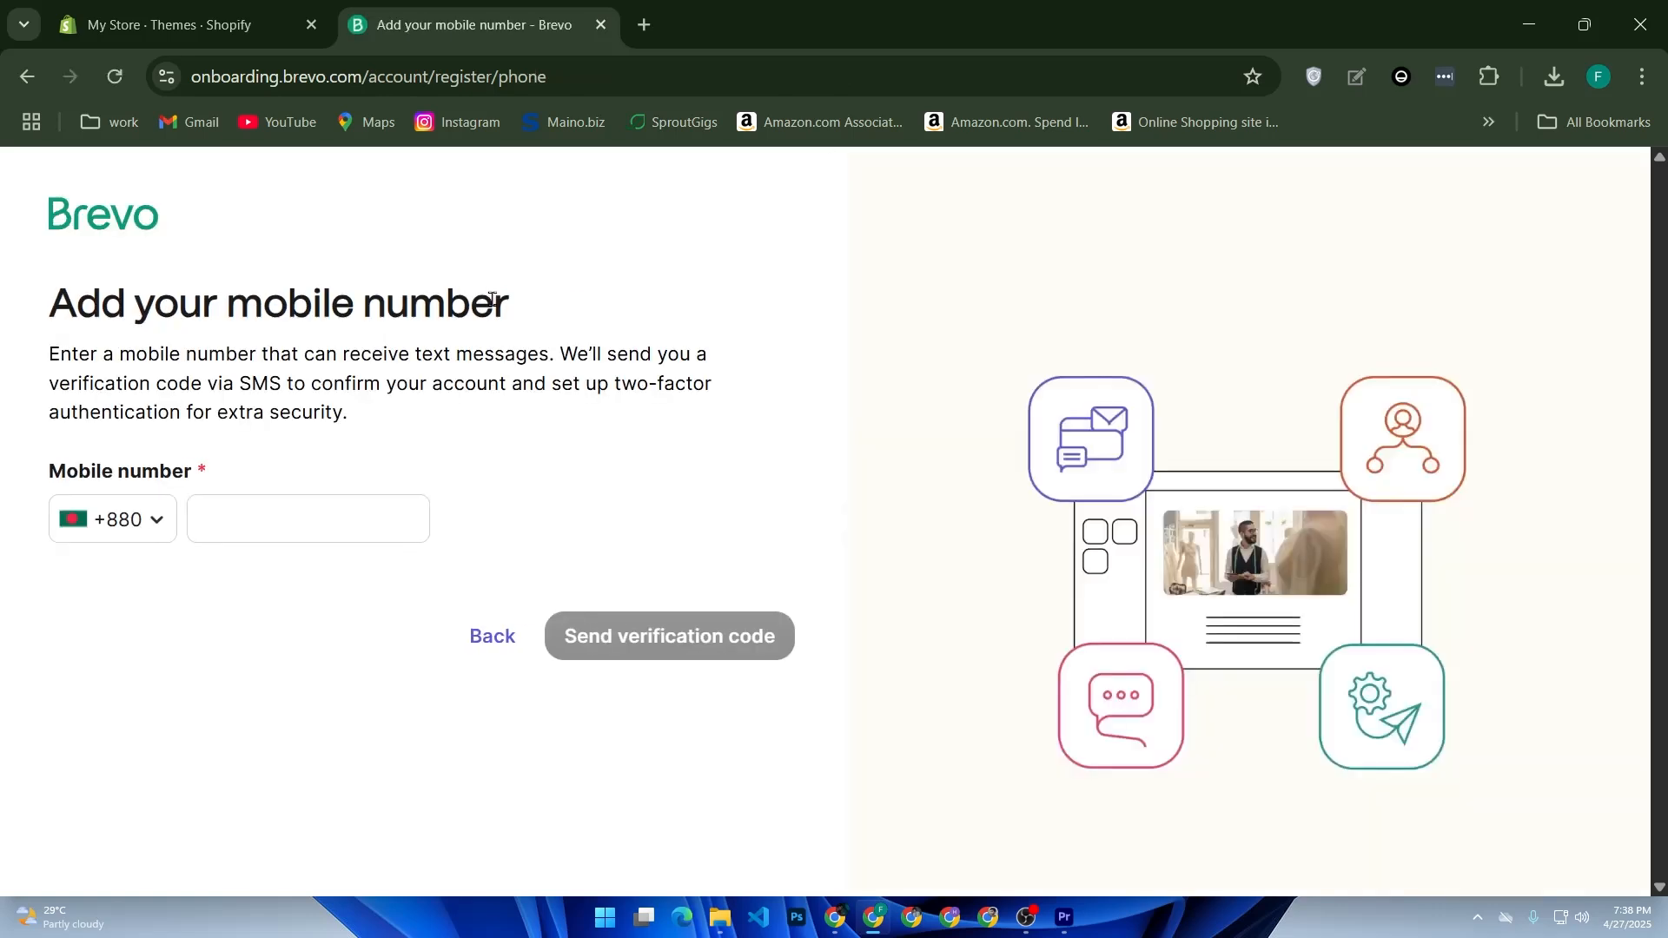
key(alt+Left)
key(alt+Left)
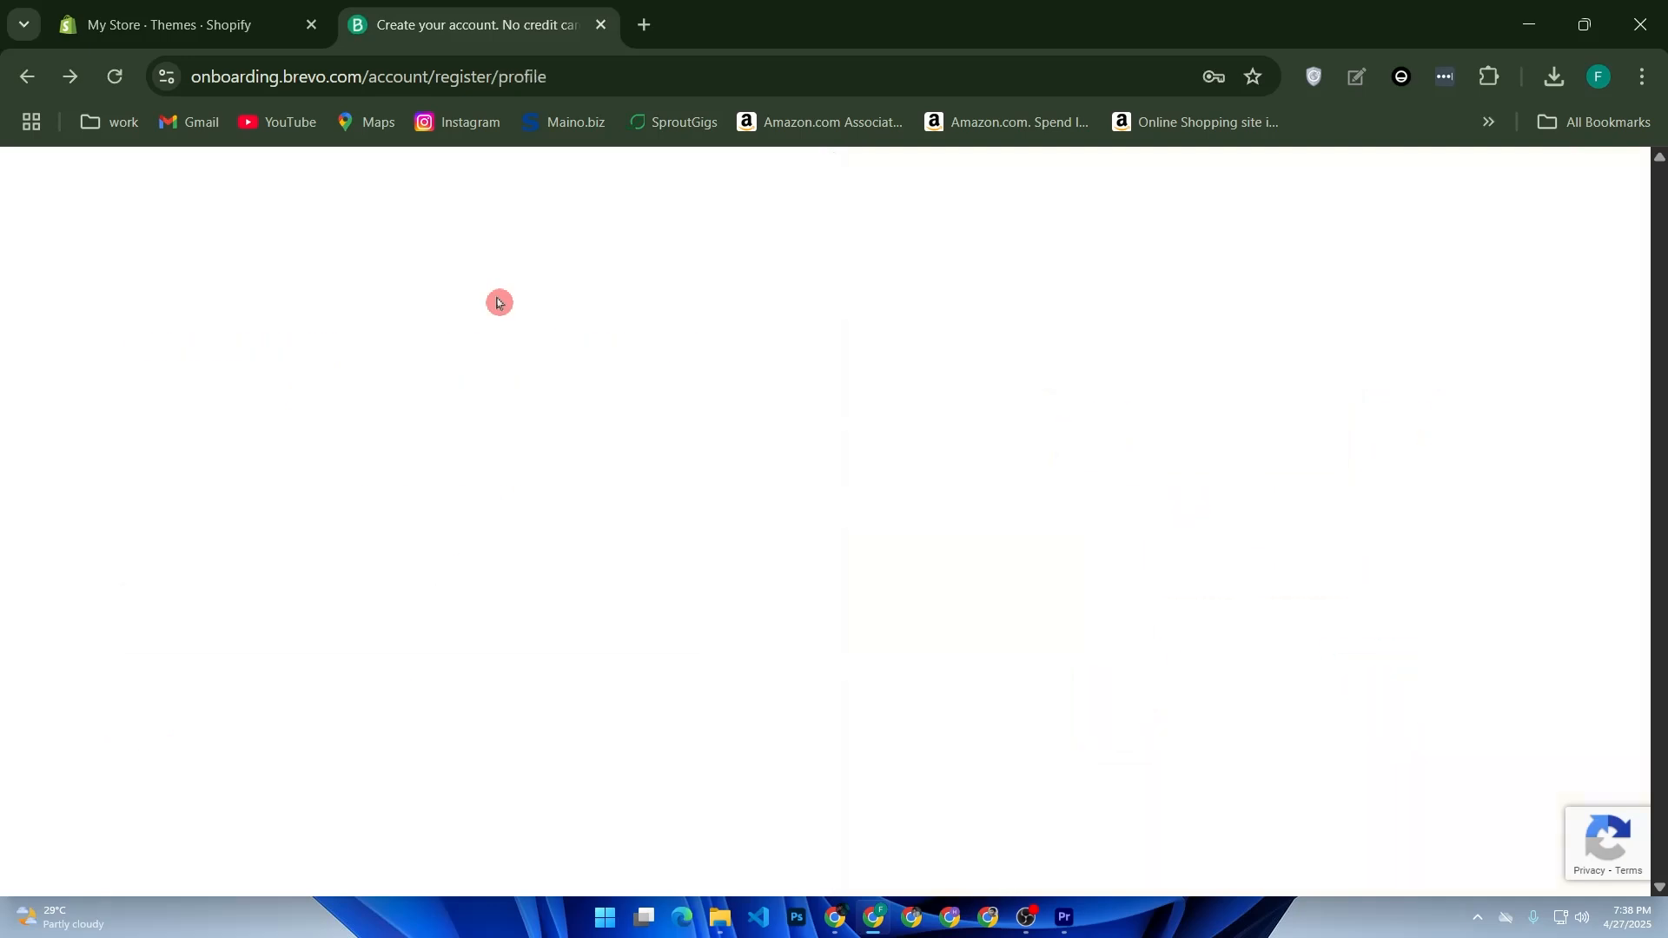
key(alt+Left)
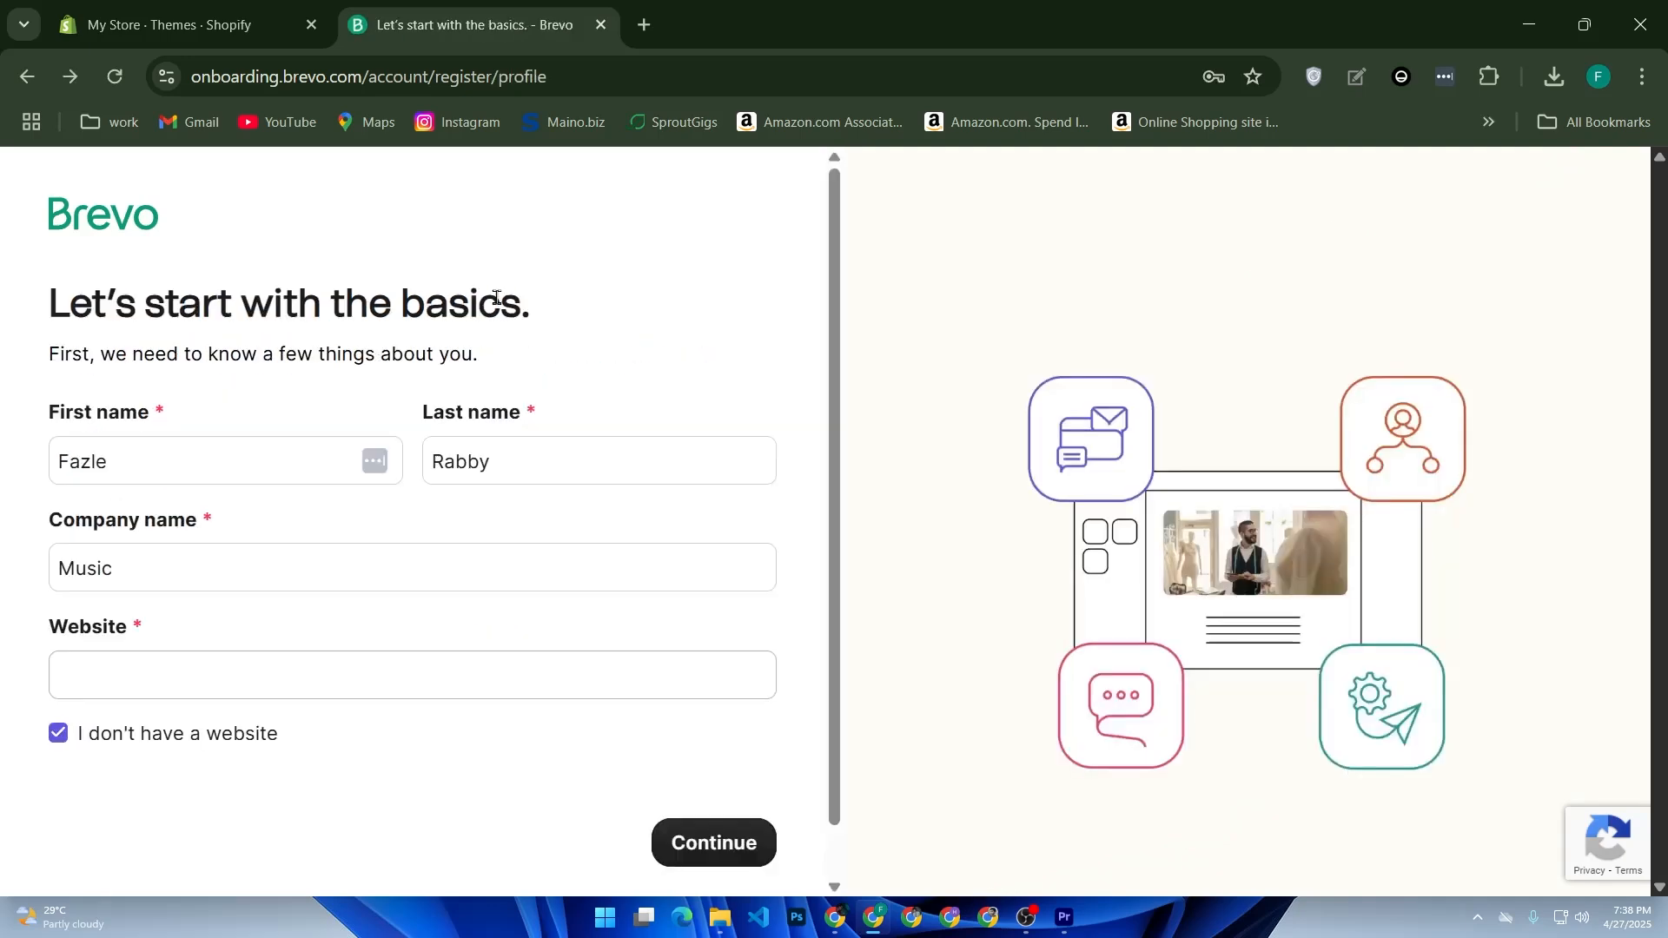
Step: Replace the registration page with a Google search for brevo, open Brevo's website from the results and go to the account dashboard
click(598, 31)
key(ctrl+t)
click(600, 476)
click(513, 546)
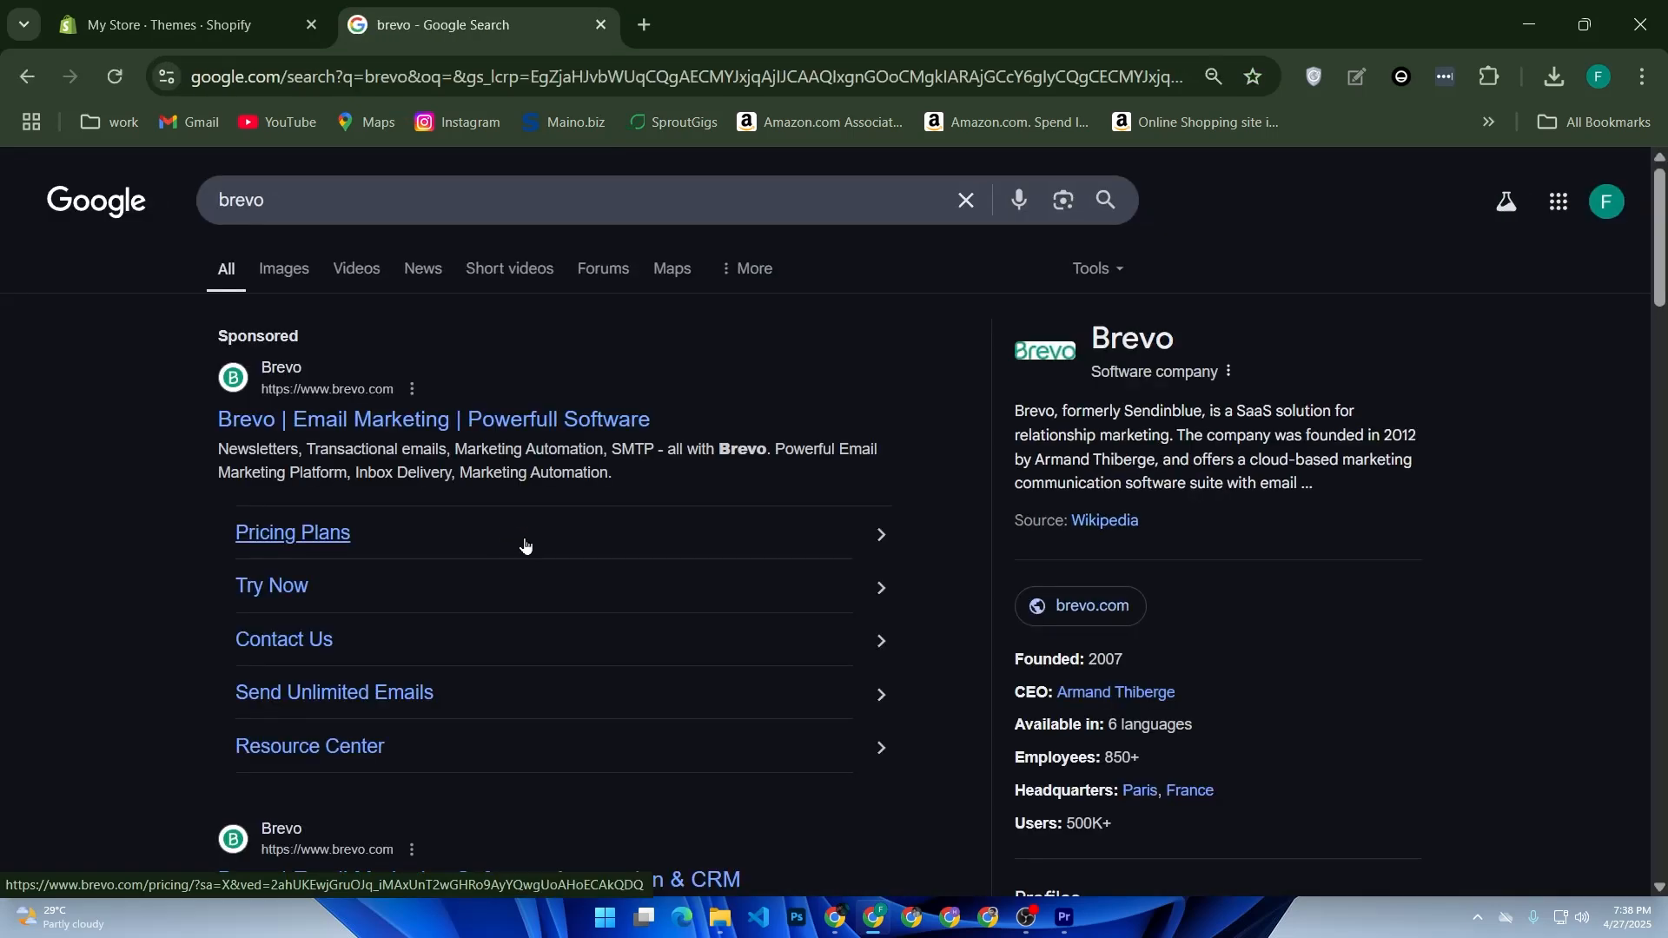
click(288, 425)
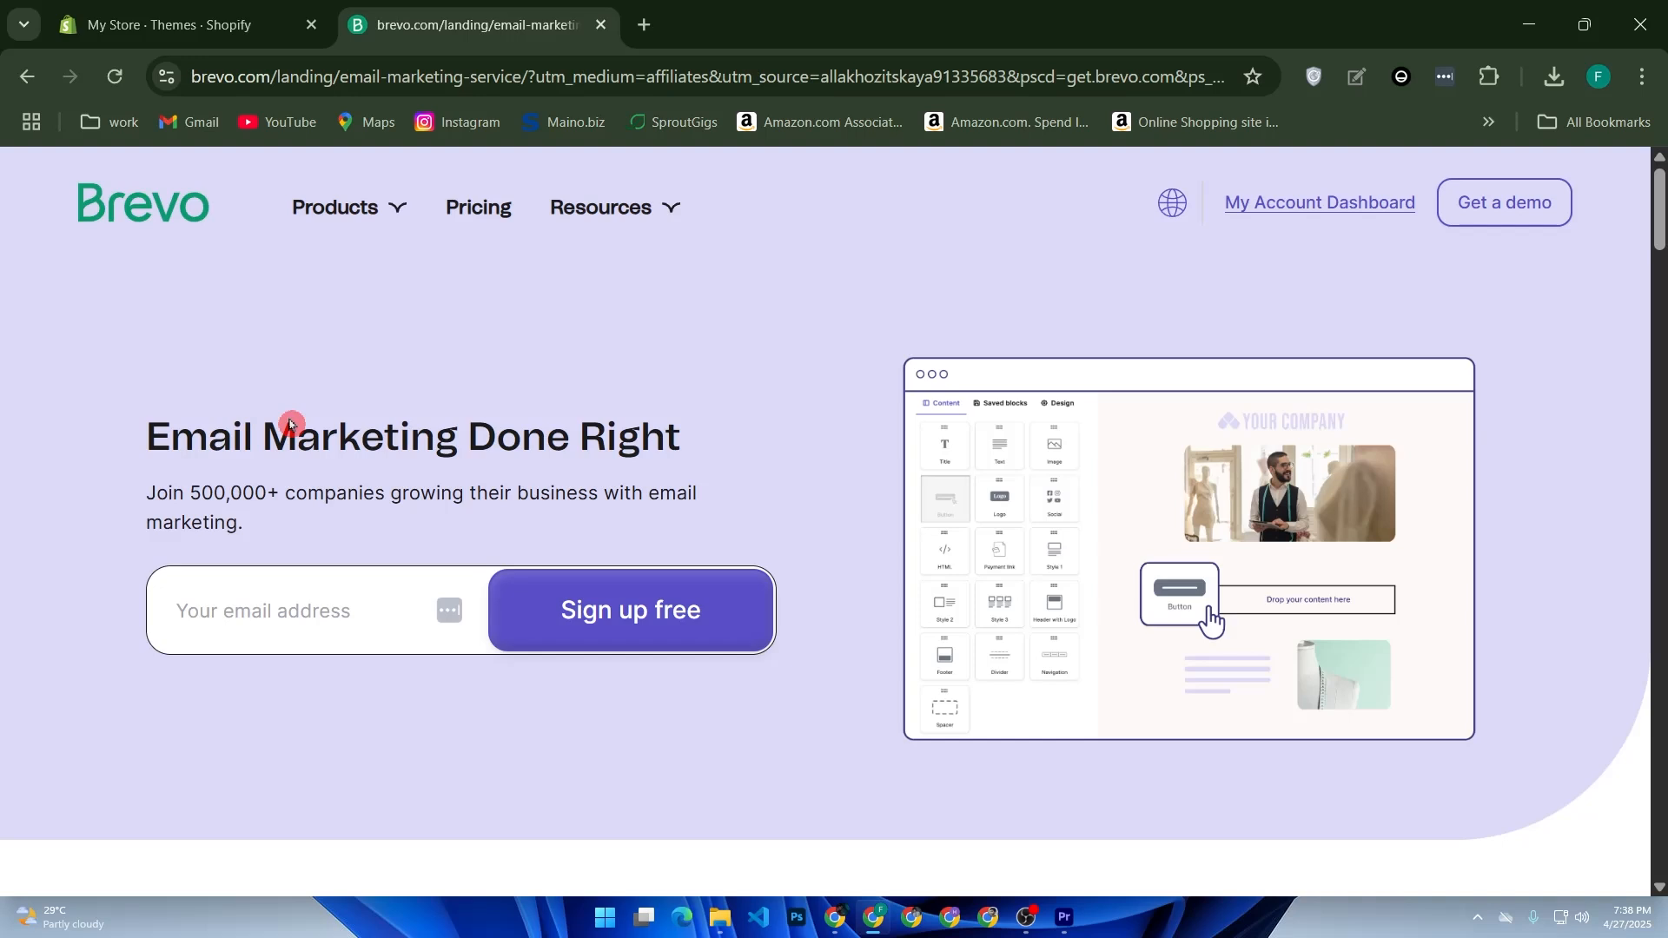
click(1298, 204)
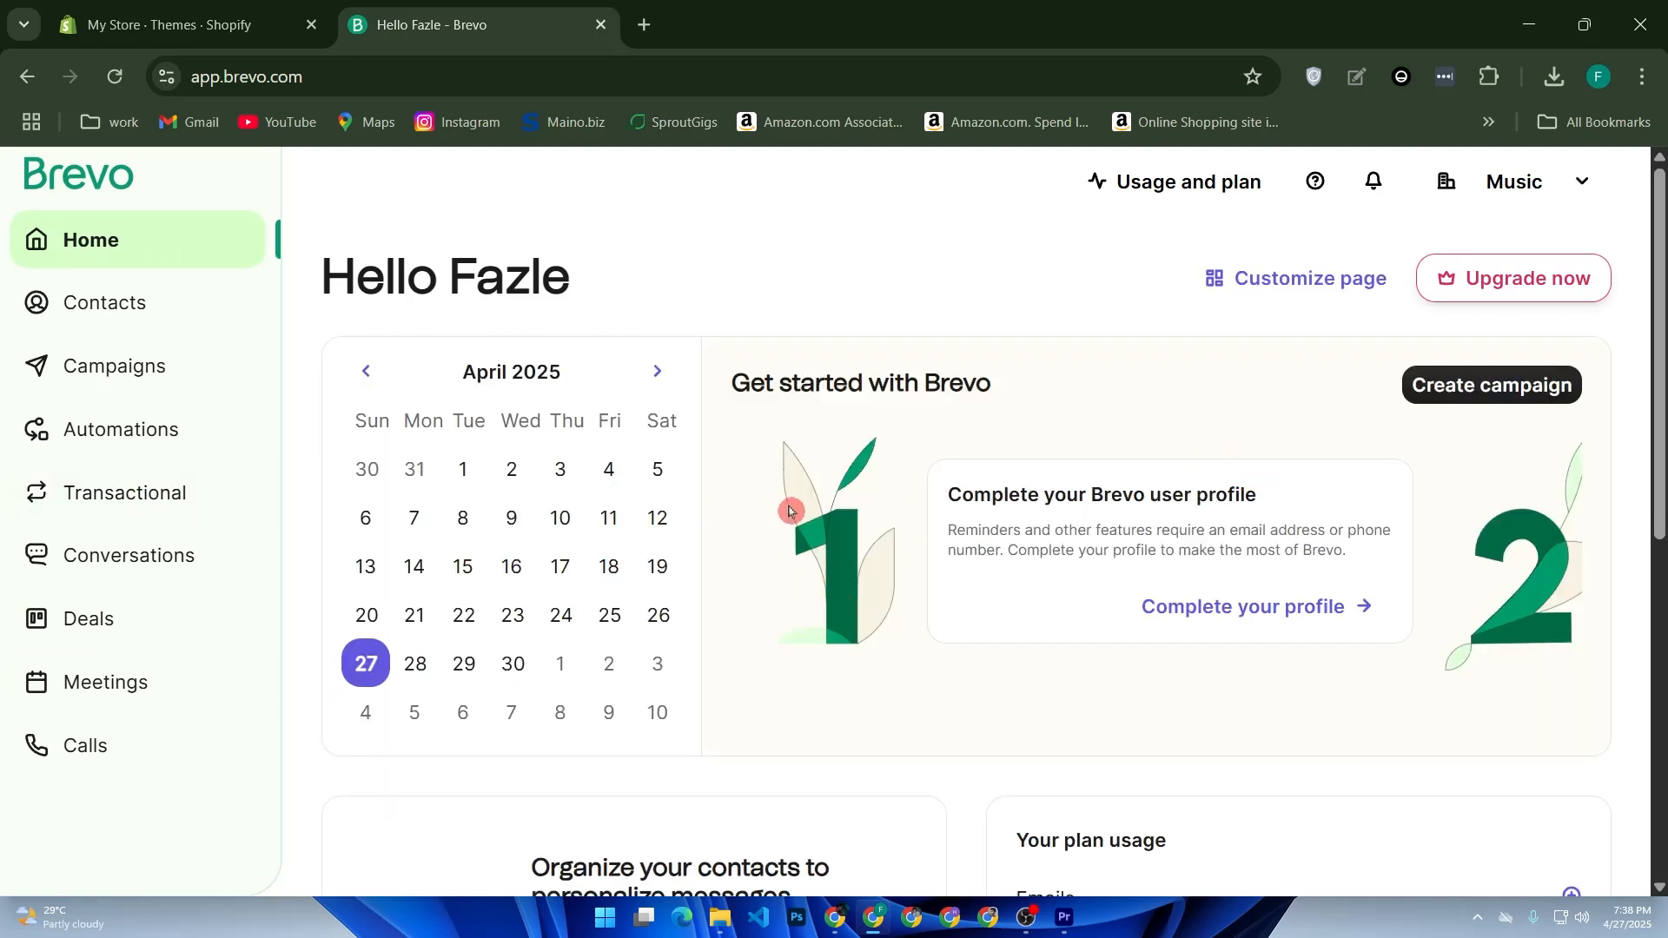
Step: Open the Campaigns section and view the creation form for a regular email campaign
click(257, 420)
click(170, 363)
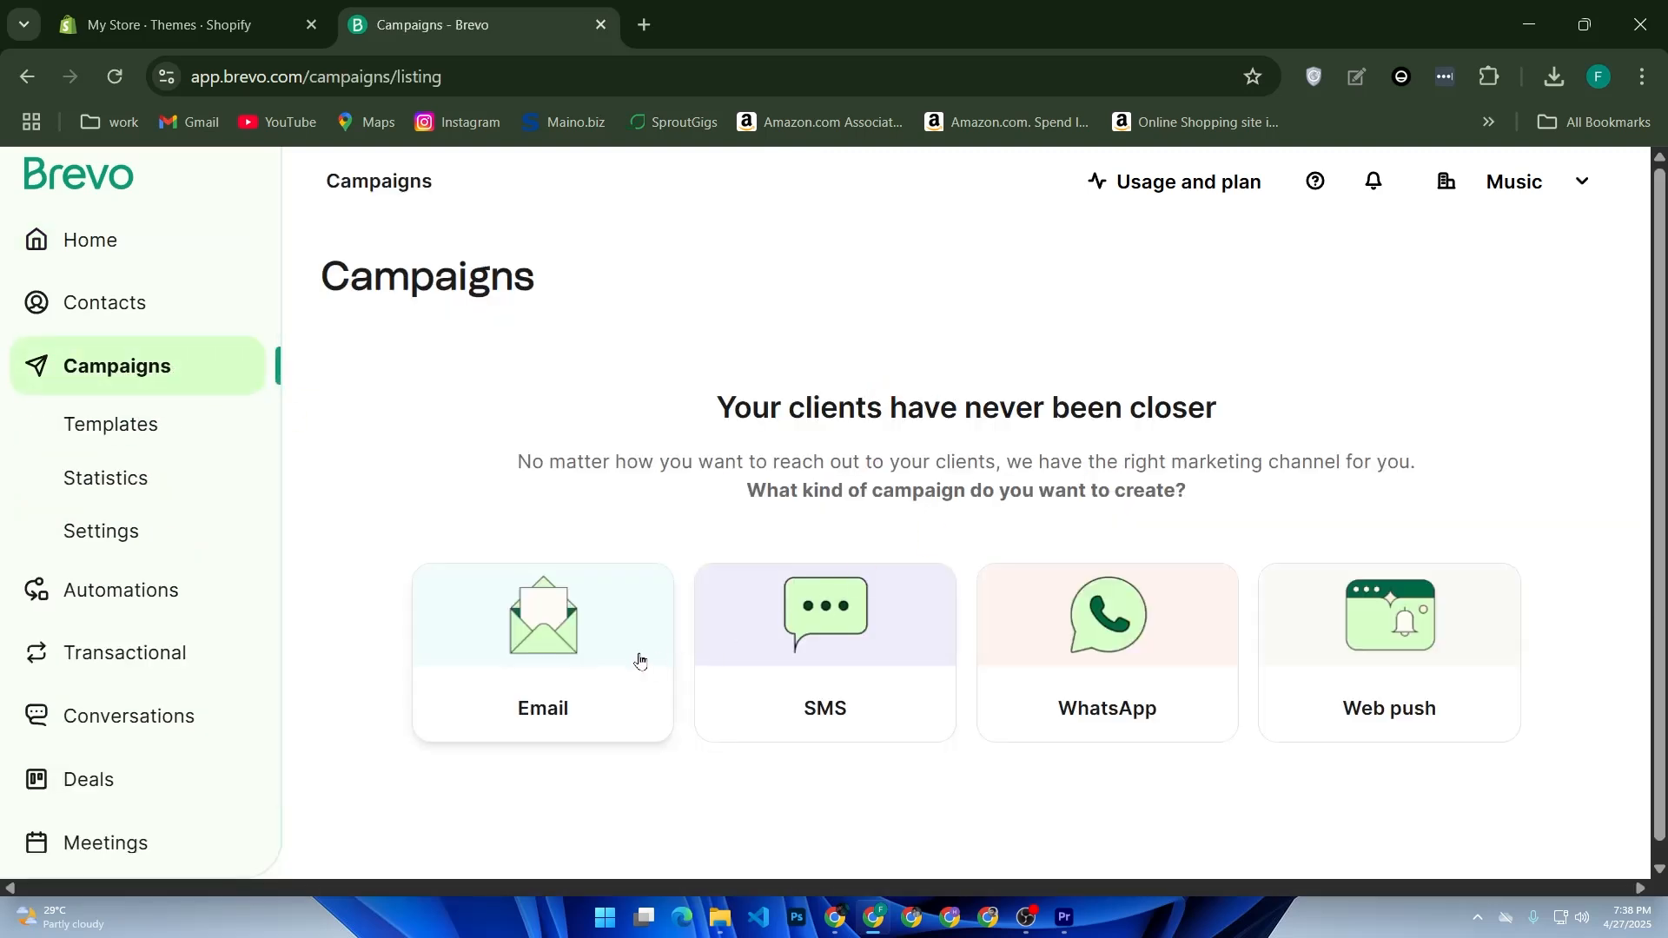
click(590, 695)
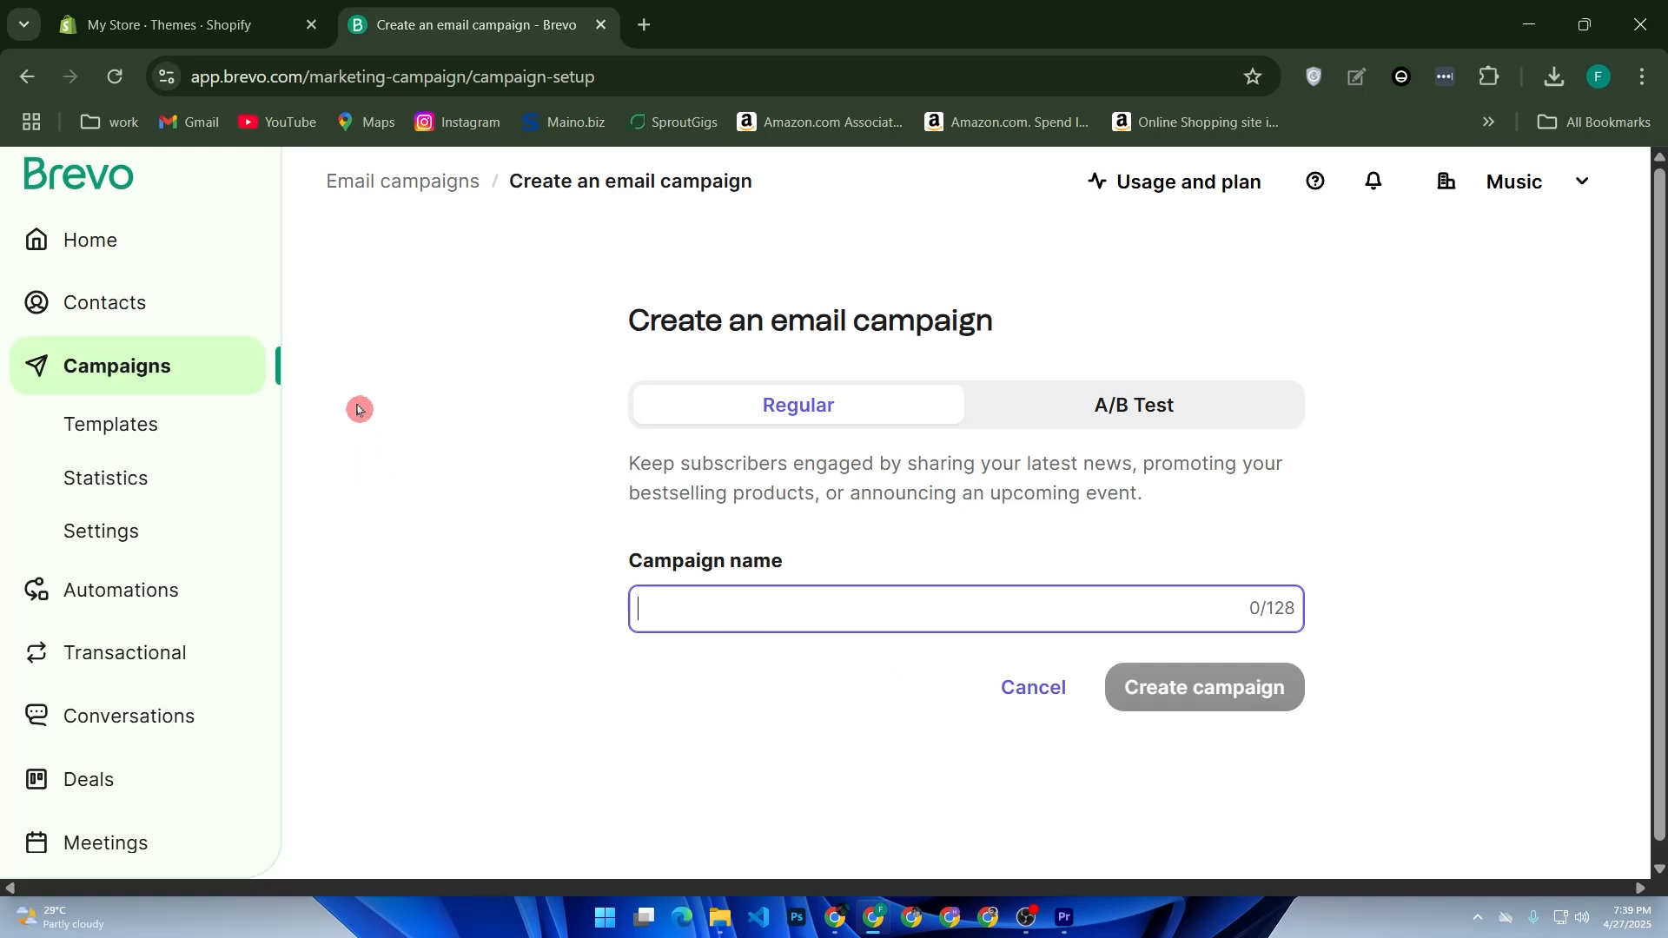
Step: Start a new email template from the Templates page and look through its setup form down to the From Name field
click(192, 421)
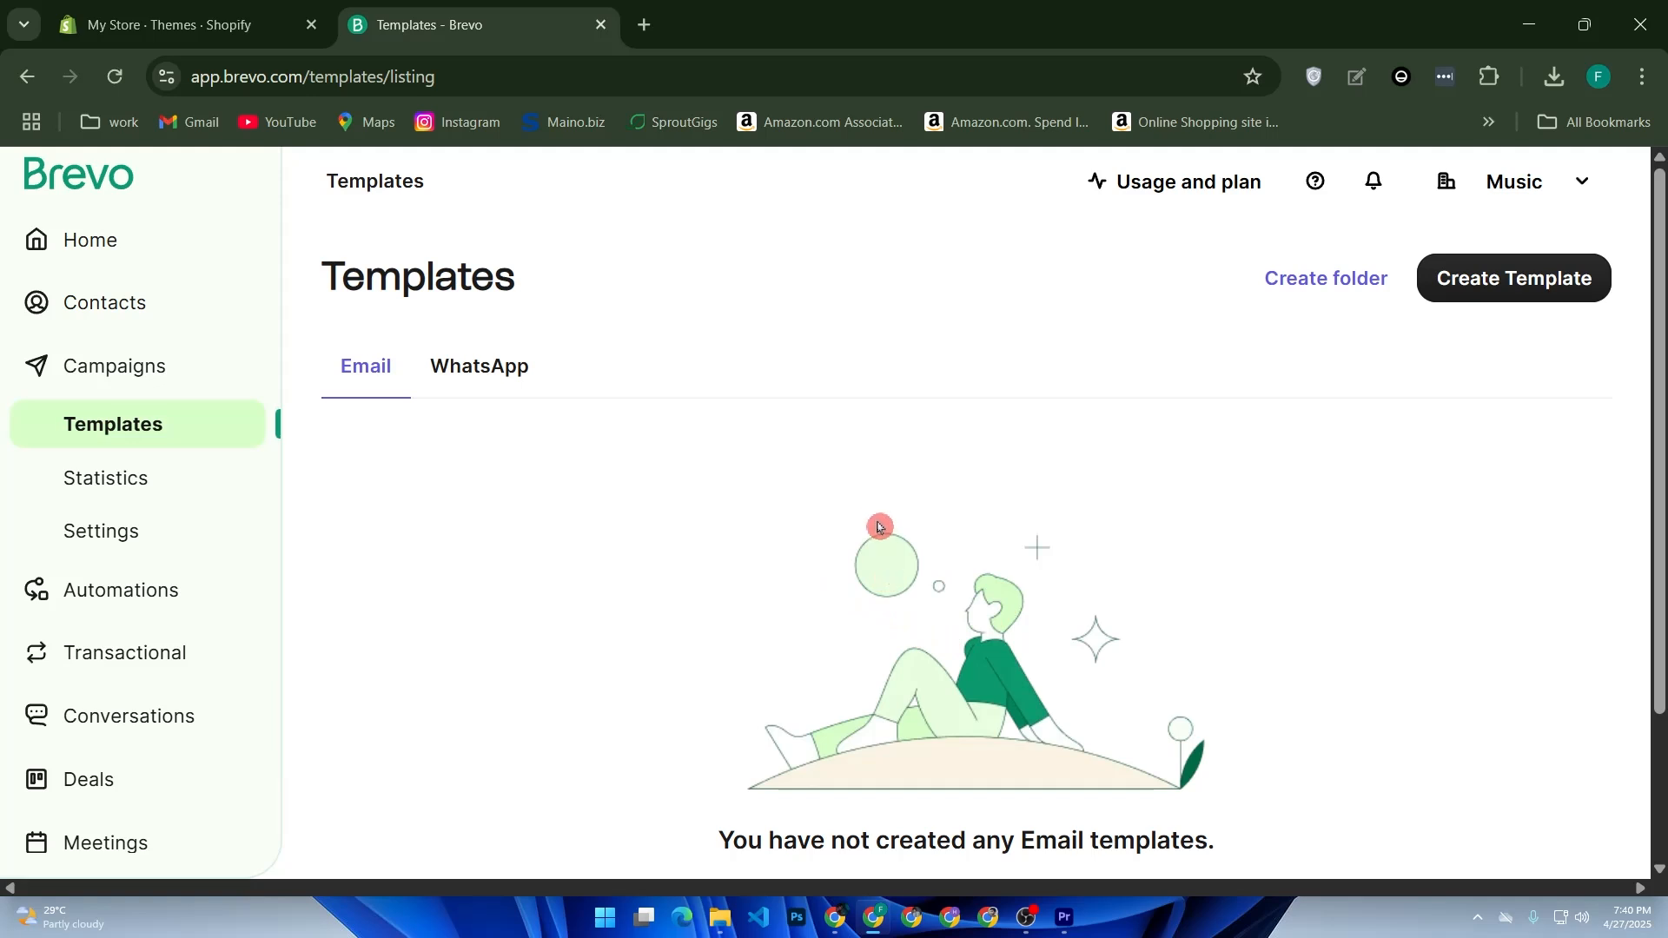
scroll(878, 525, down, 2)
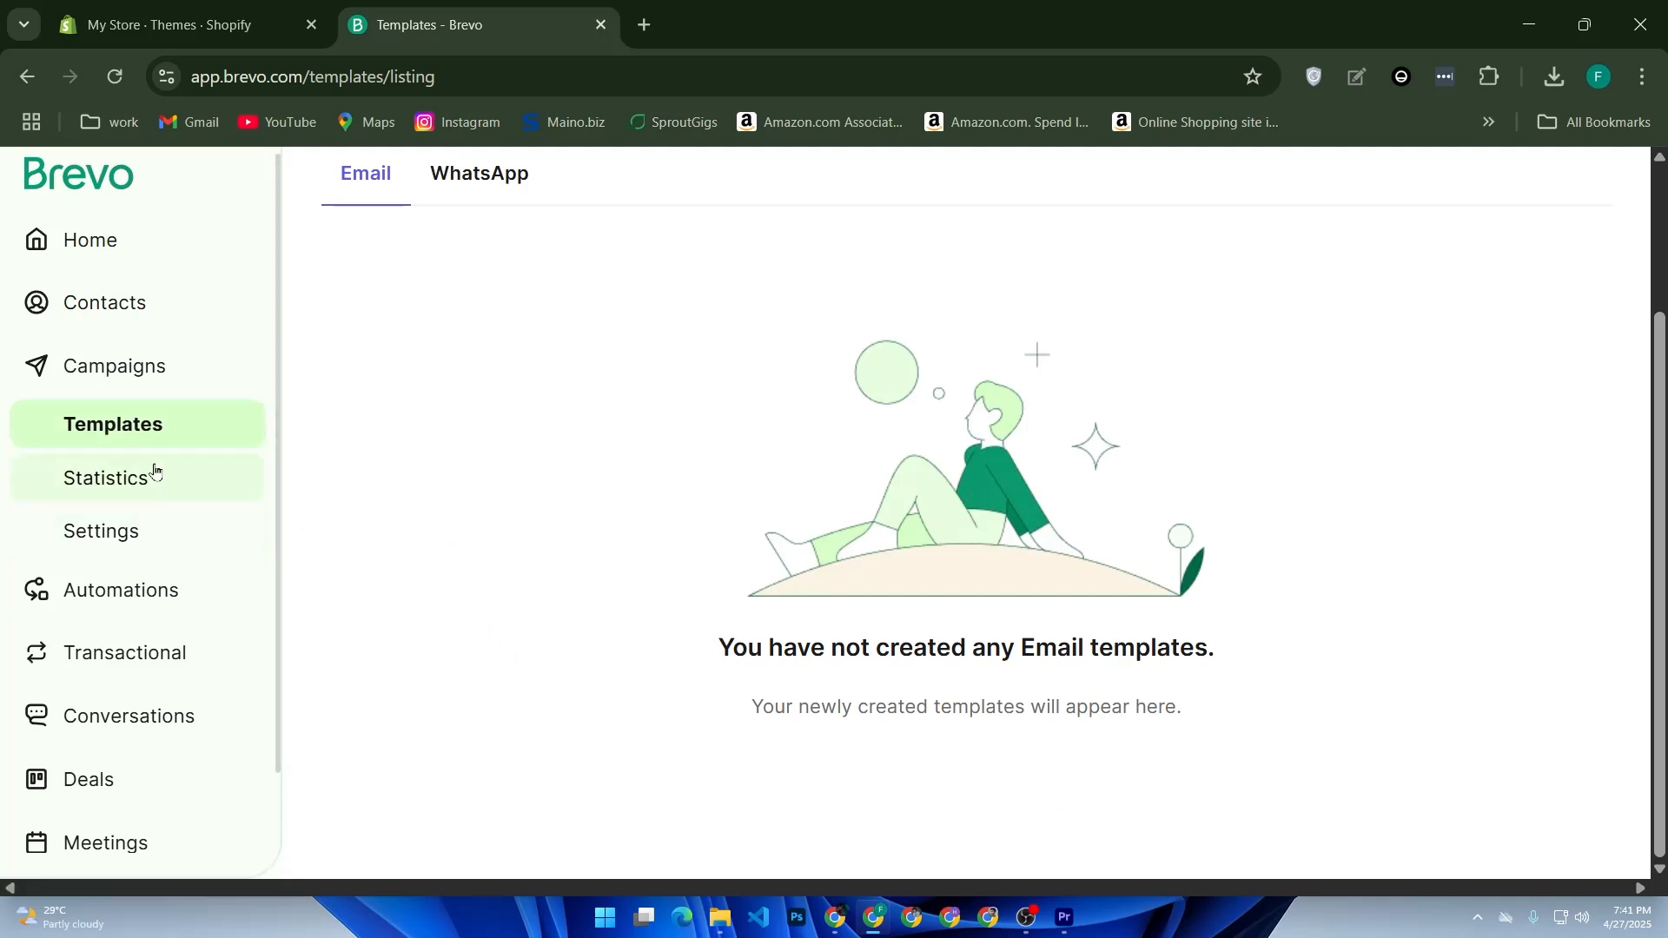
scroll(1450, 296, up, 2)
click(1489, 280)
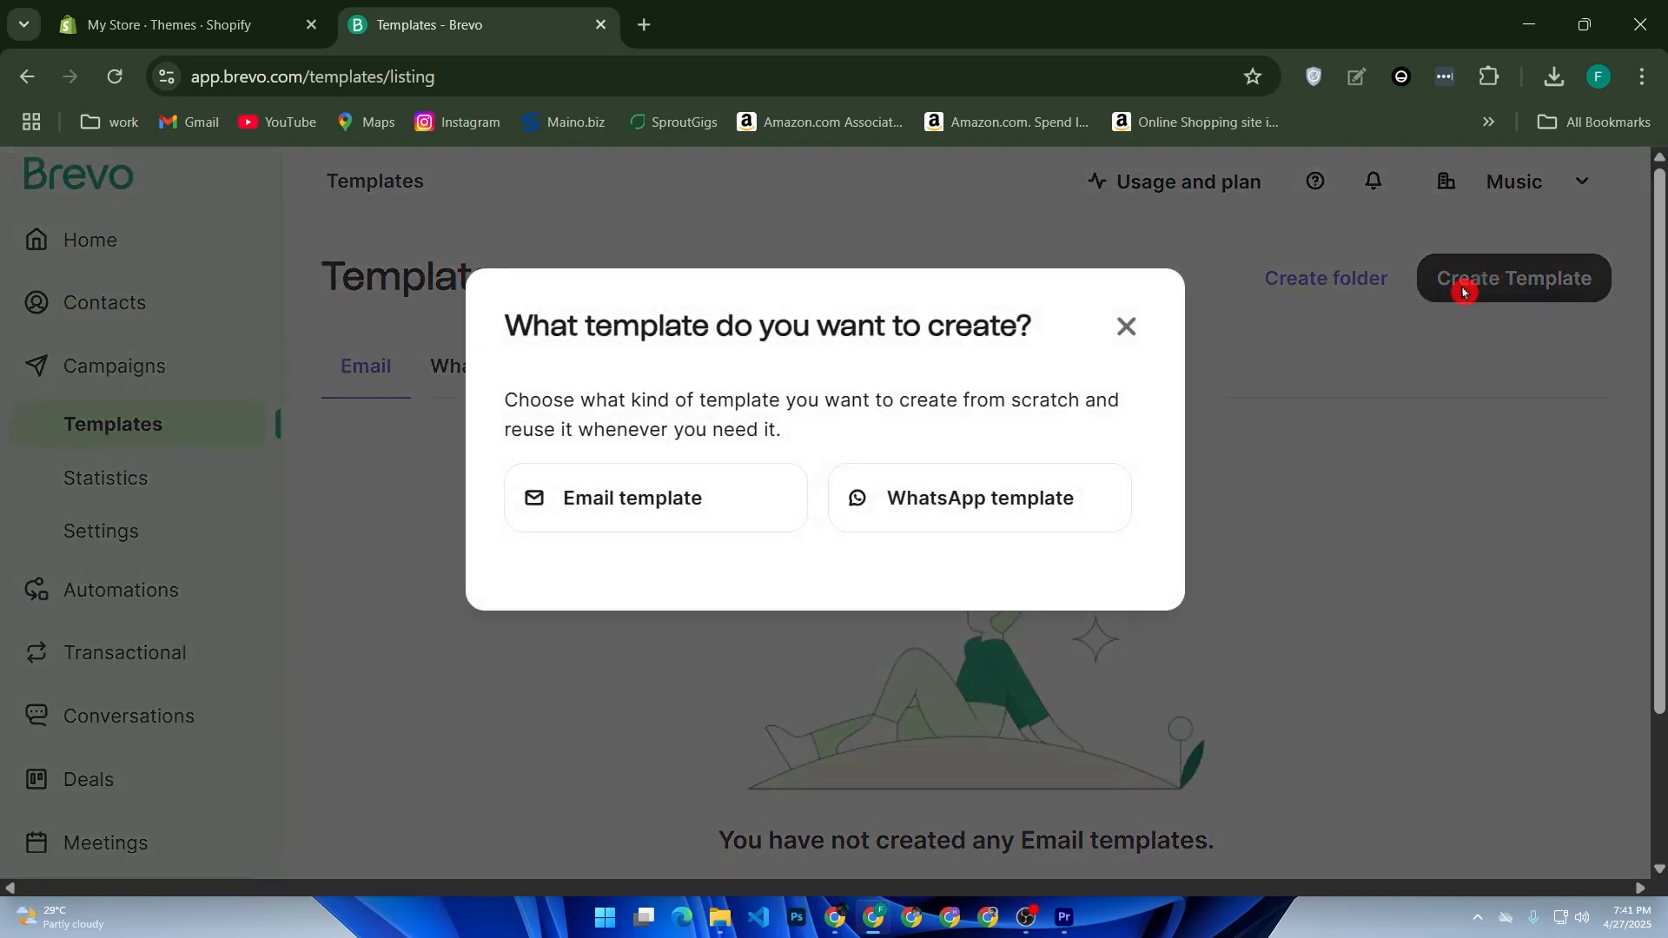
click(736, 508)
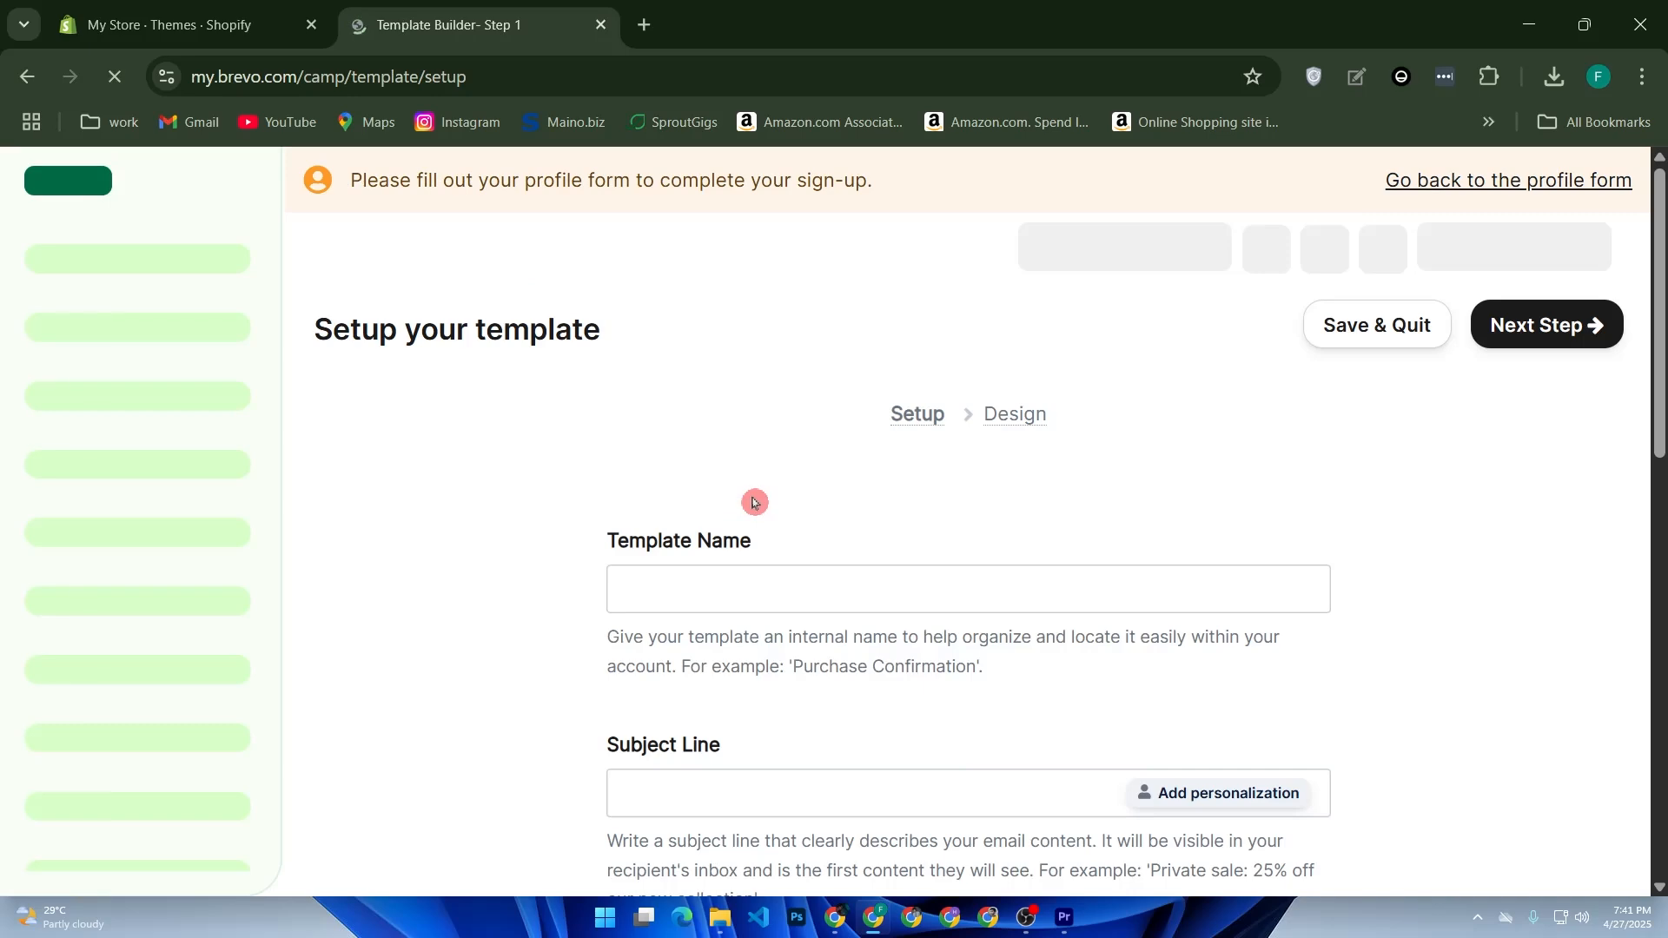
scroll(764, 519, down, 3)
scroll(785, 460, up, 2)
scroll(788, 466, down, 10)
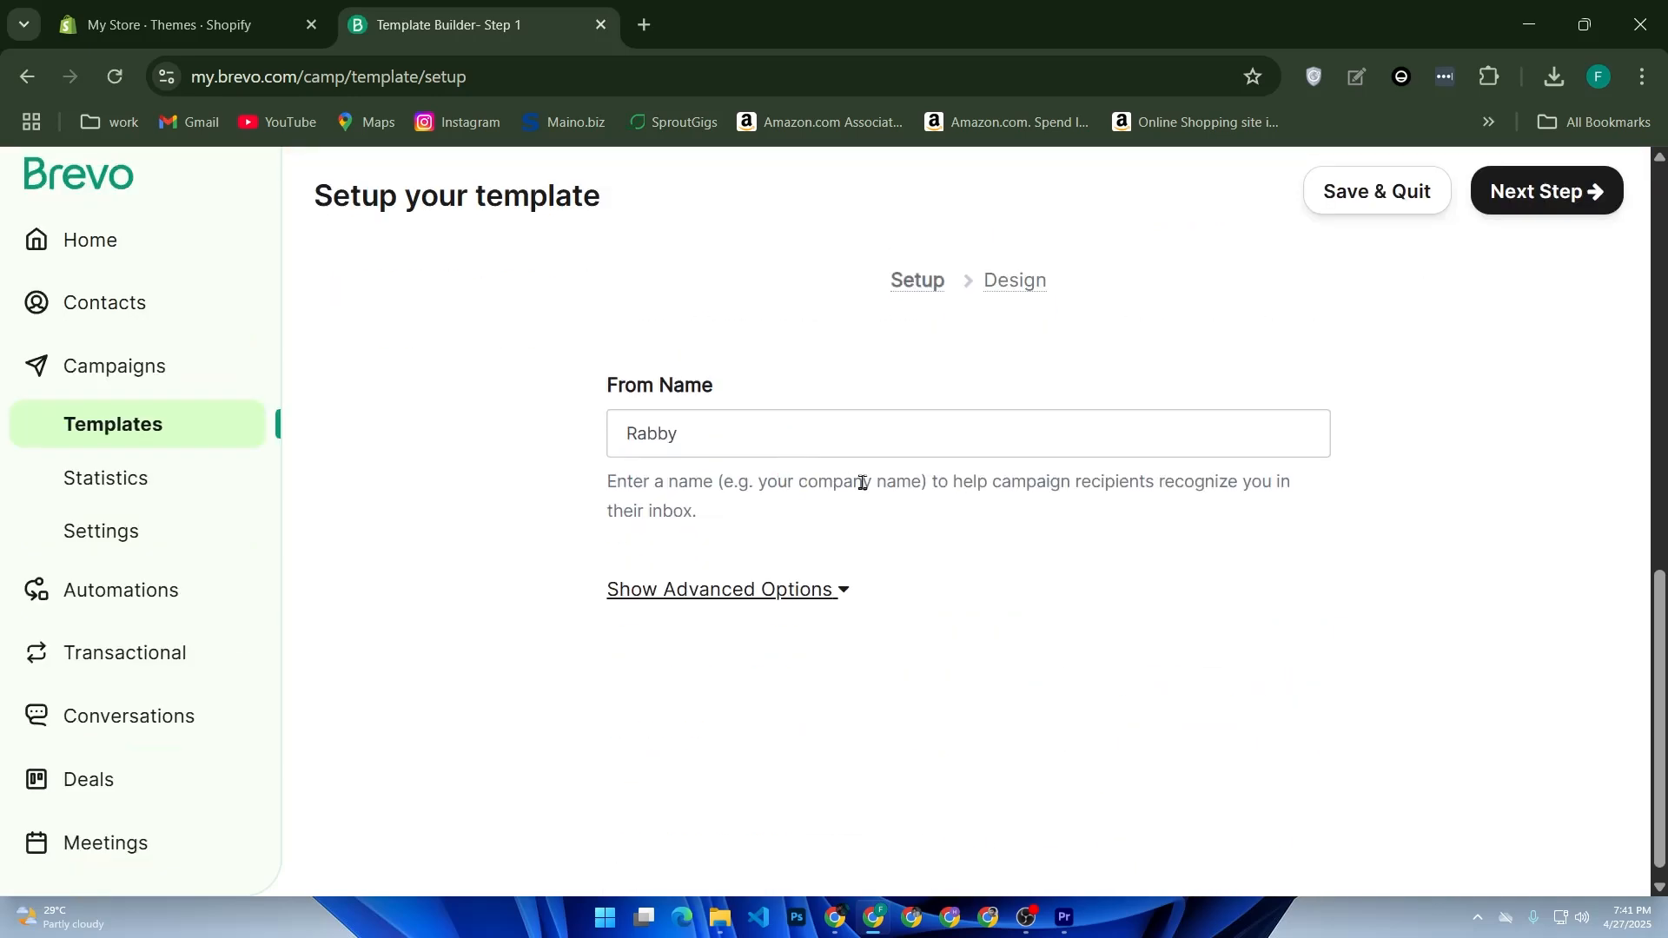
scroll(866, 483, up, 2)
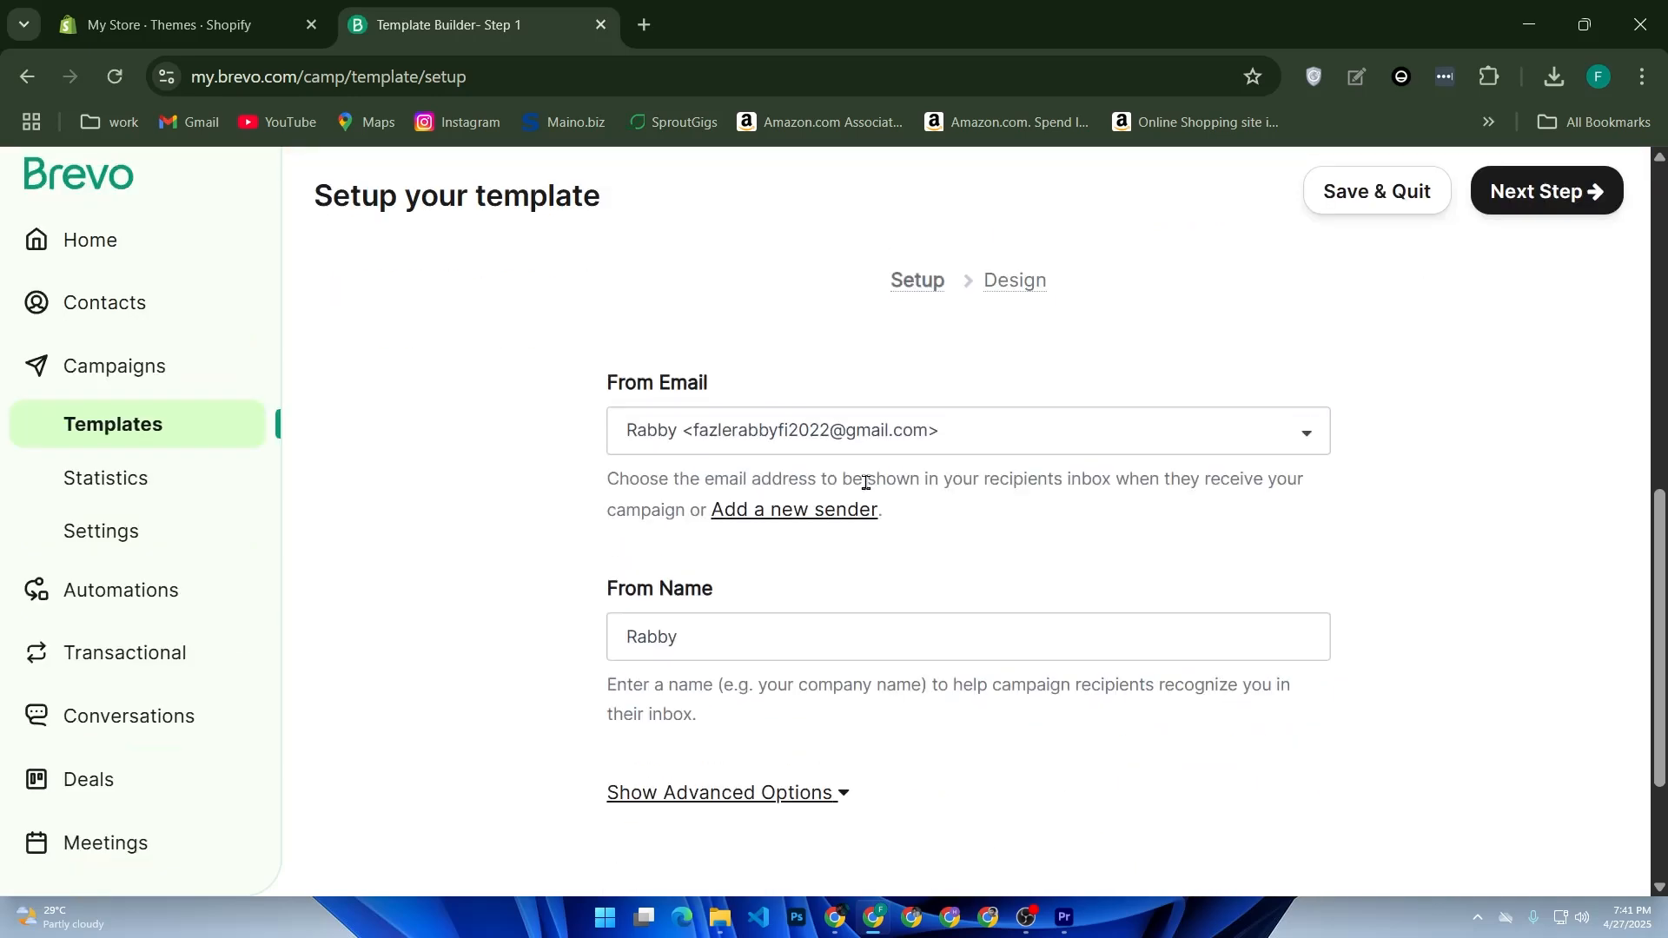
click(946, 635)
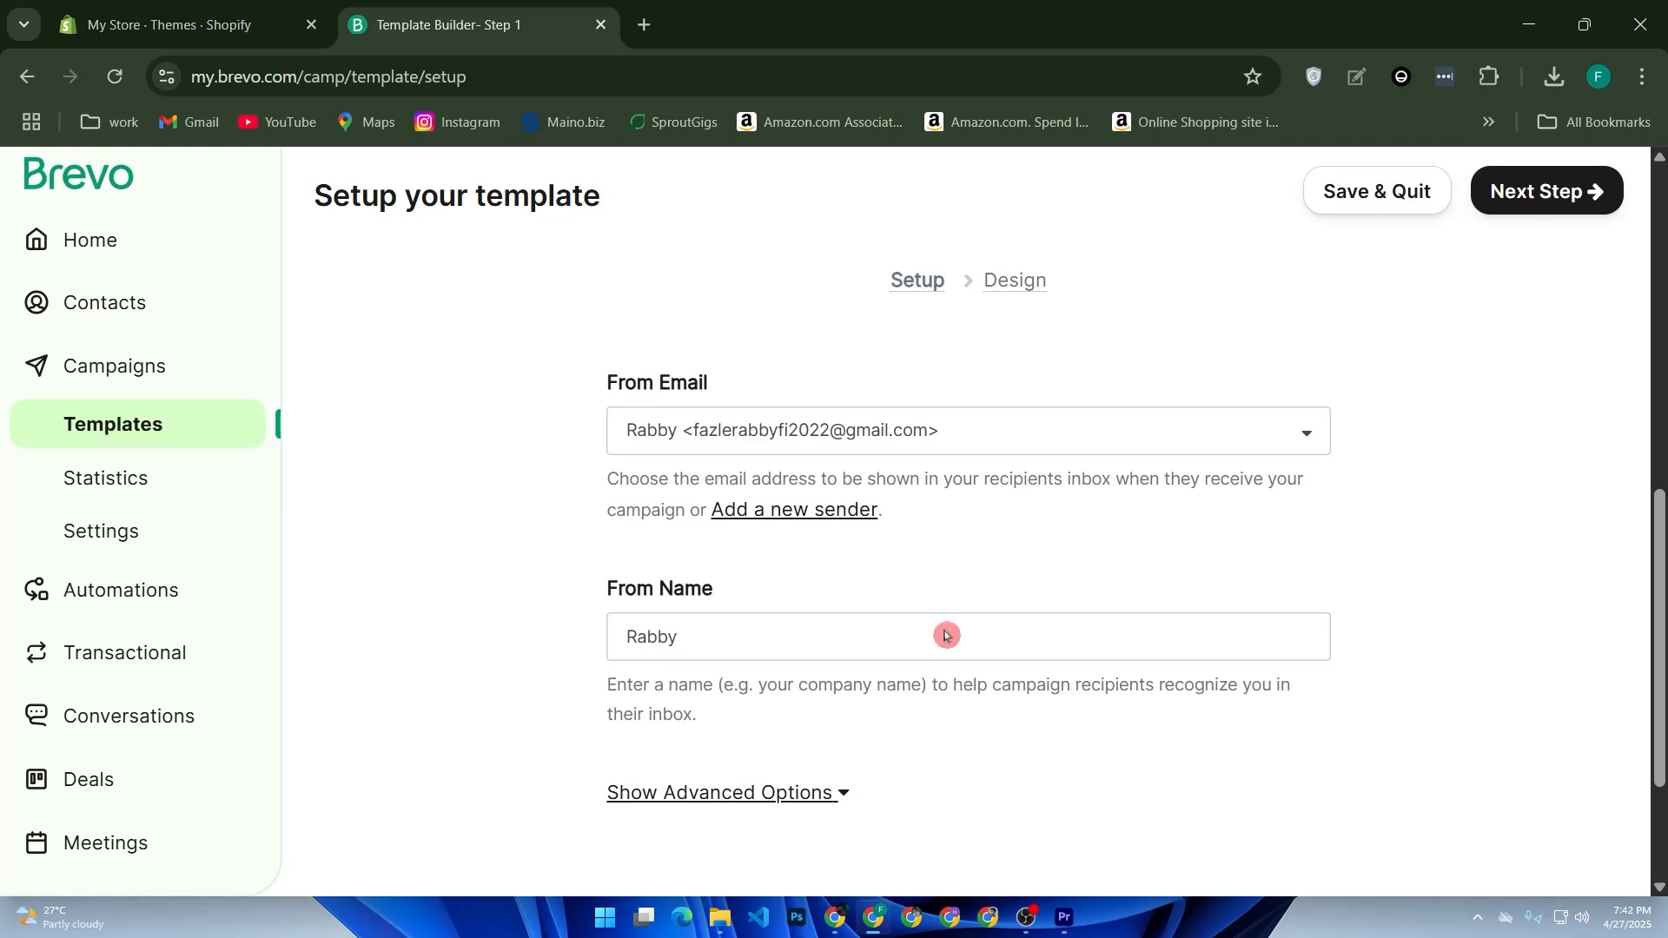